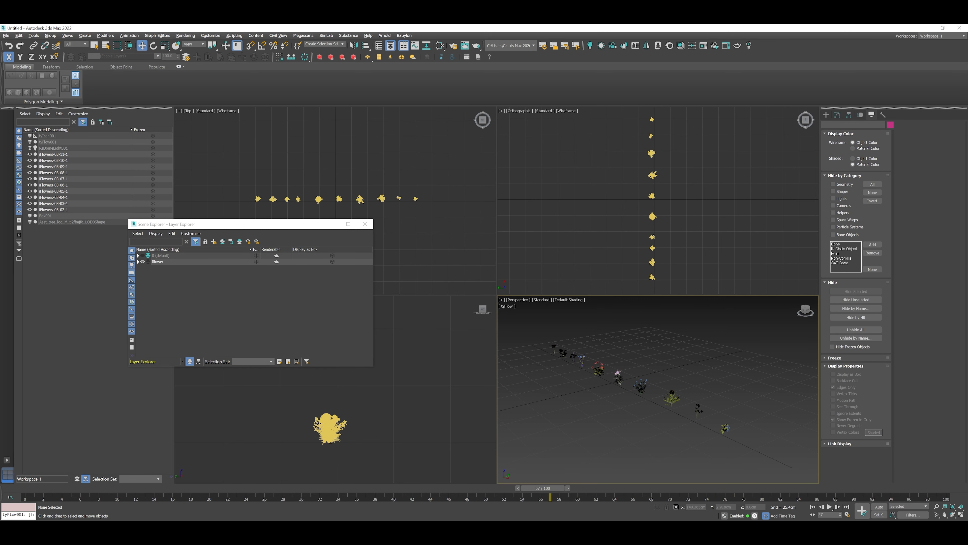
Select all ten objects in the iFlower layer, move the flower row sideways along the Y axis, and clear the selection
{"action": "double_click", "coordinate": [157, 261]}
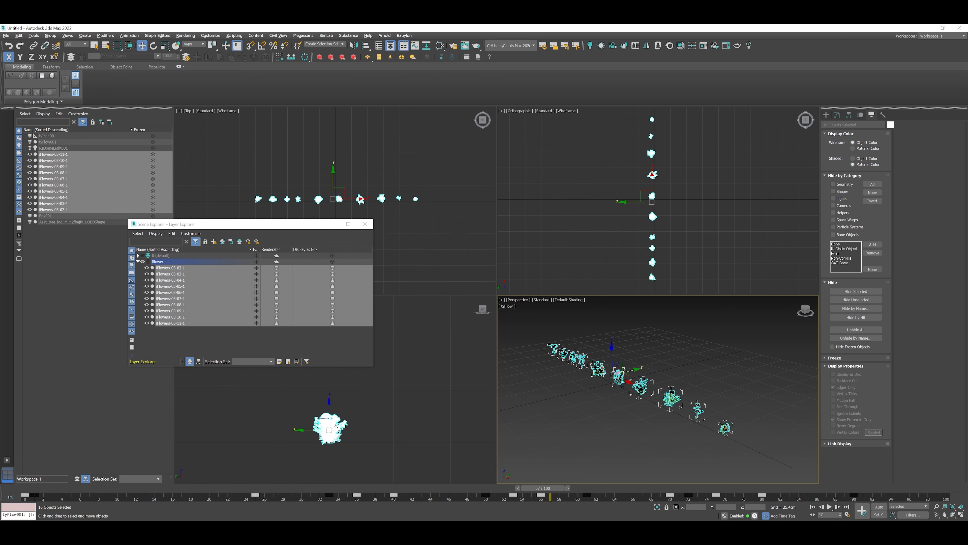
{"action": "left_click_drag", "start_coordinate": [634, 201], "coordinate": [517, 202]}
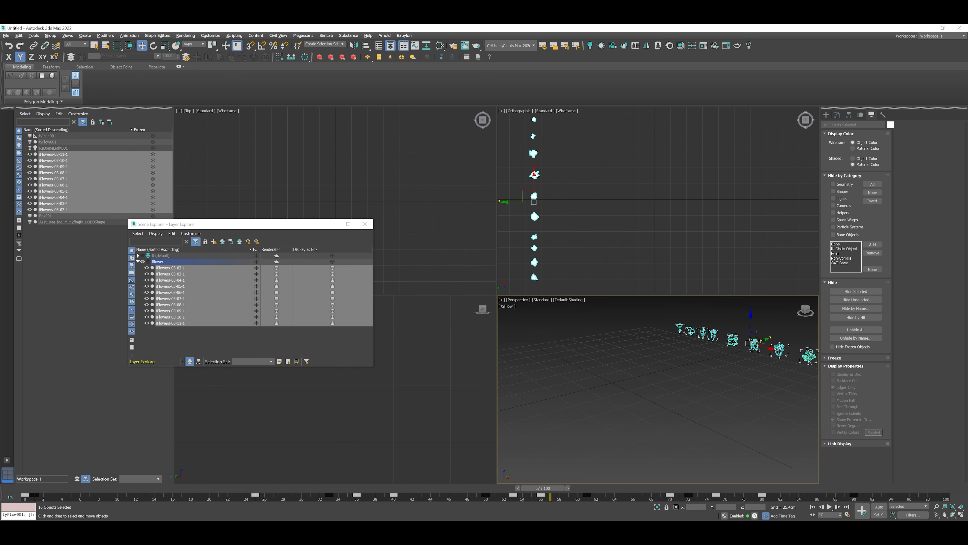
{"action": "key", "text": "ctrl+d"}
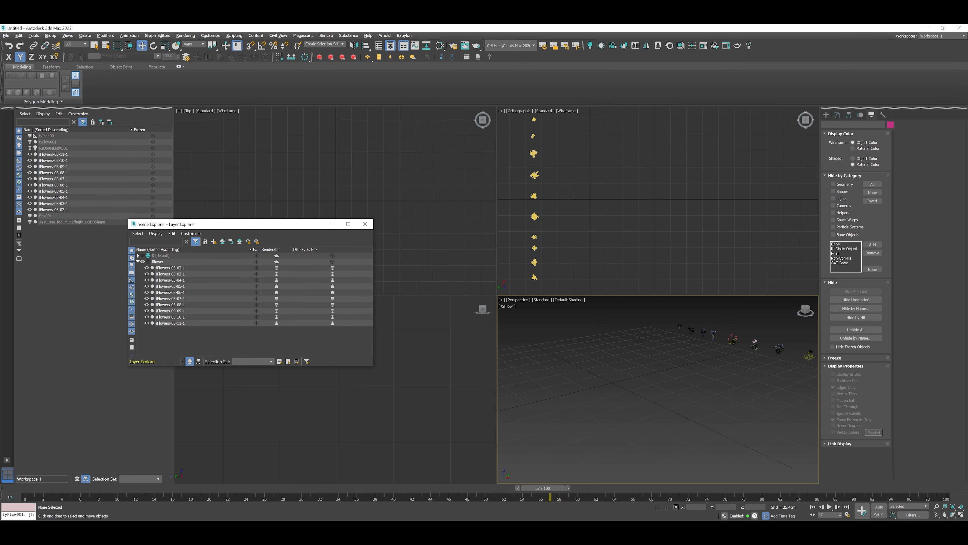
Hide the iFlower layer and show the 0 (default) layer with the tyFlow particles
{"action": "left_click", "coordinate": [390, 45]}
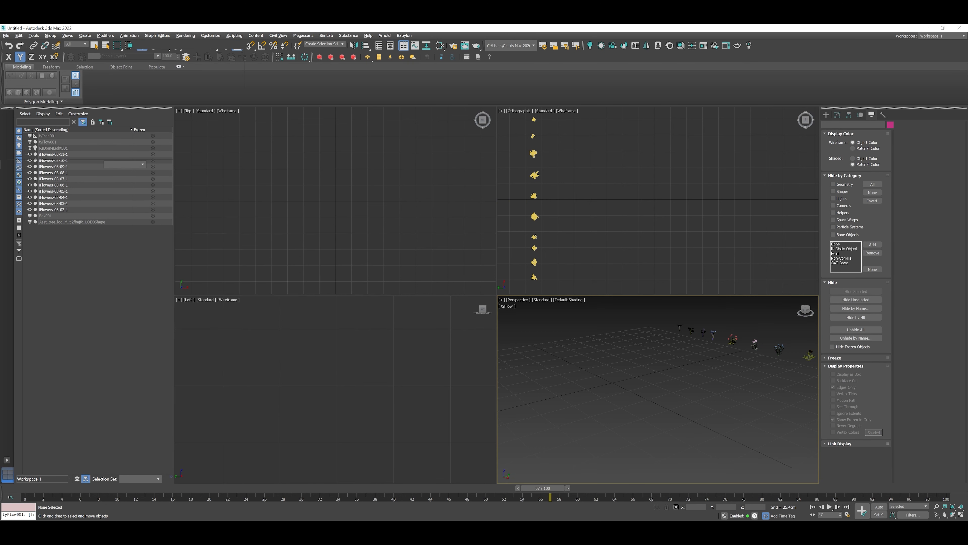
{"action": "left_click", "coordinate": [142, 262]}
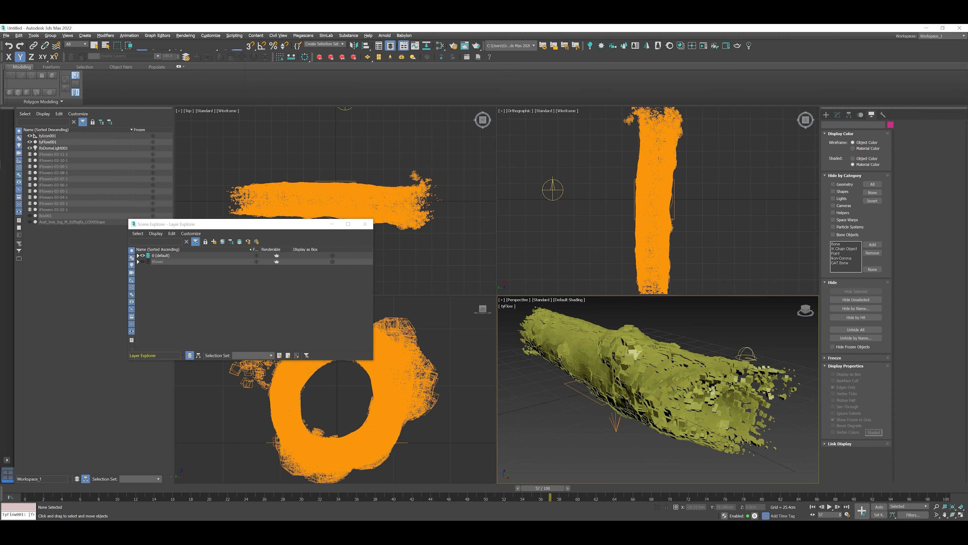
Go to frame 29 and open the tyFlow001 editor, enlarged so that both events and the operator list are shown
{"action": "left_click_drag", "start_coordinate": [543, 488], "coordinate": [292, 487]}
{"action": "left_click", "coordinate": [507, 306]}
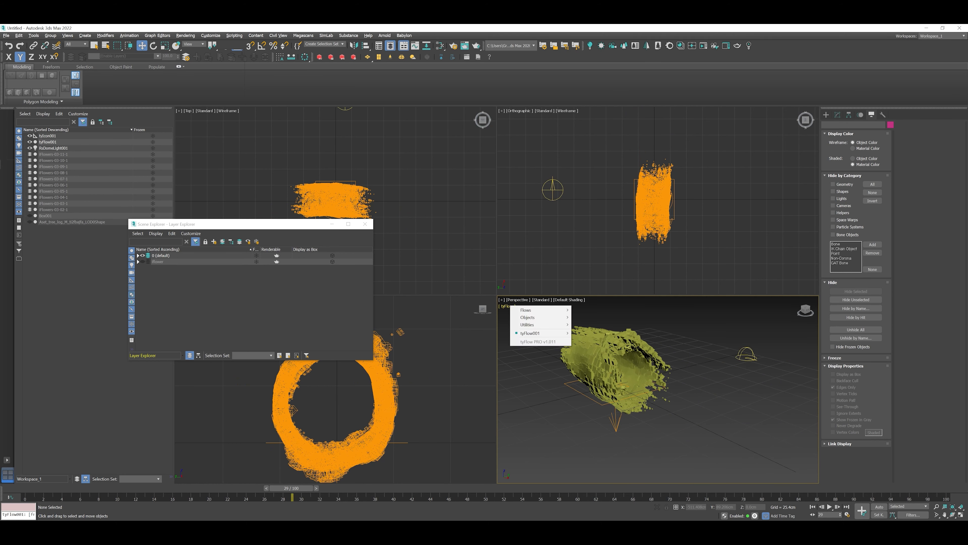
{"action": "mouse_move", "coordinate": [534, 333]}
{"action": "left_click", "coordinate": [599, 408]}
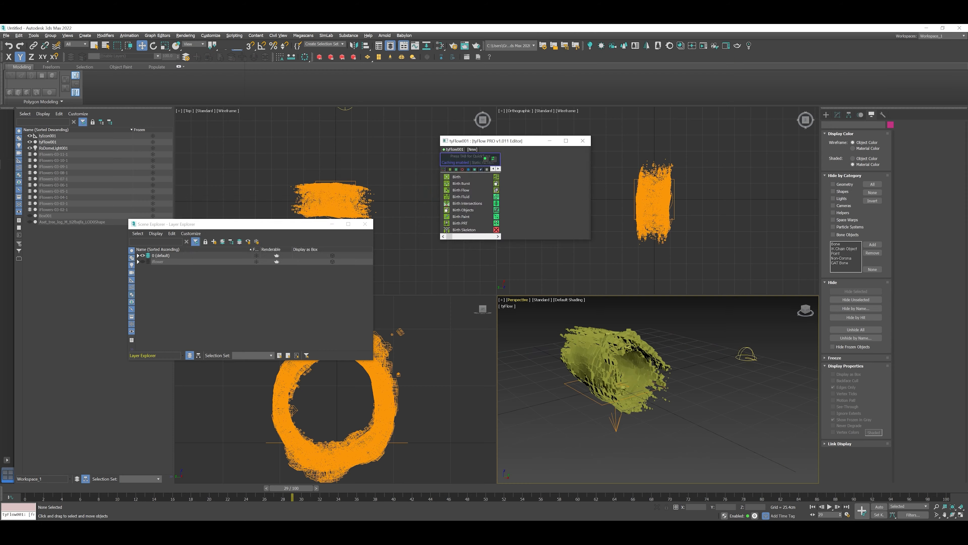
{"action": "left_click_drag", "start_coordinate": [528, 141], "coordinate": [236, 120]}
{"action": "left_click_drag", "start_coordinate": [299, 219], "coordinate": [490, 379]}
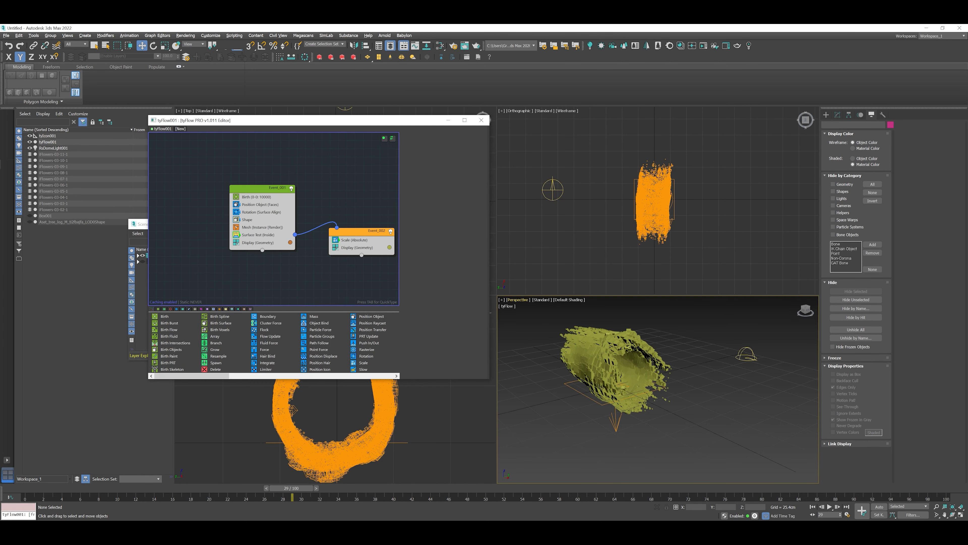
{"action": "middle_click_drag", "start_coordinate": [343, 271], "coordinate": [306, 265]}
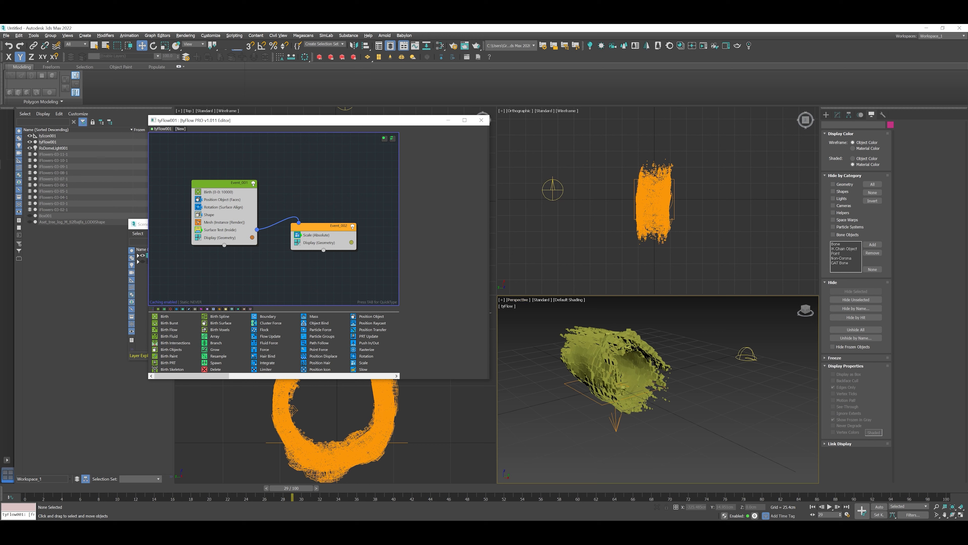
Keep the Layer Explorer as a floating window beside the tyFlow editor and unhide the iFlower layer
{"action": "left_click_drag", "start_coordinate": [140, 224], "coordinate": [61, 256]}
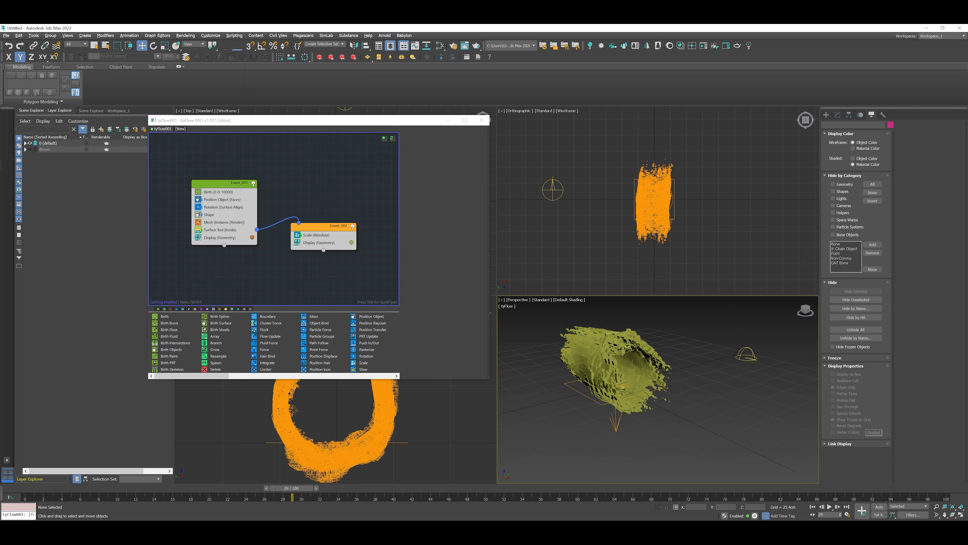
{"action": "left_click_drag", "start_coordinate": [110, 111], "coordinate": [516, 110]}
{"action": "left_click", "coordinate": [394, 148]}
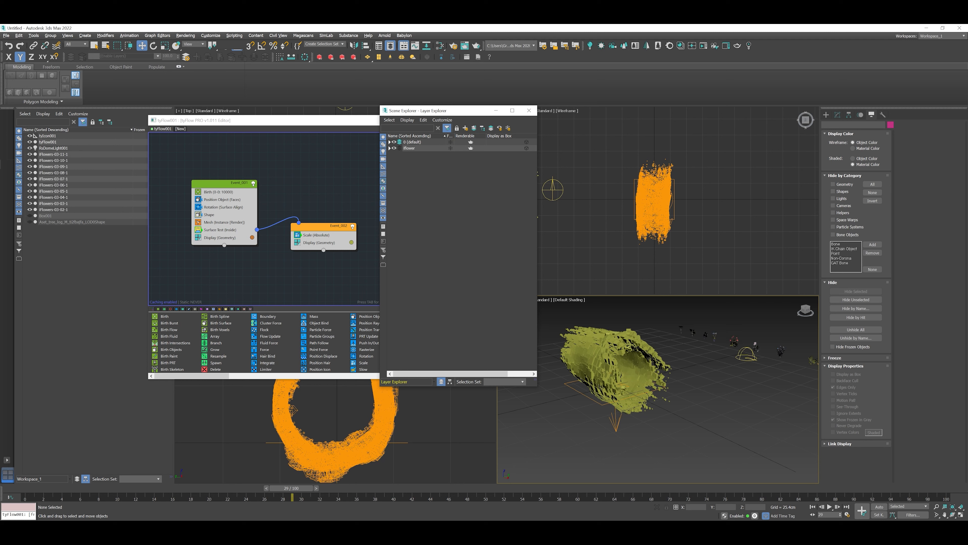
Move the dome light away from the flower row and replace the cube in Event_001's Shape operator with the ten flower models
{"action": "left_click", "coordinate": [208, 214]}
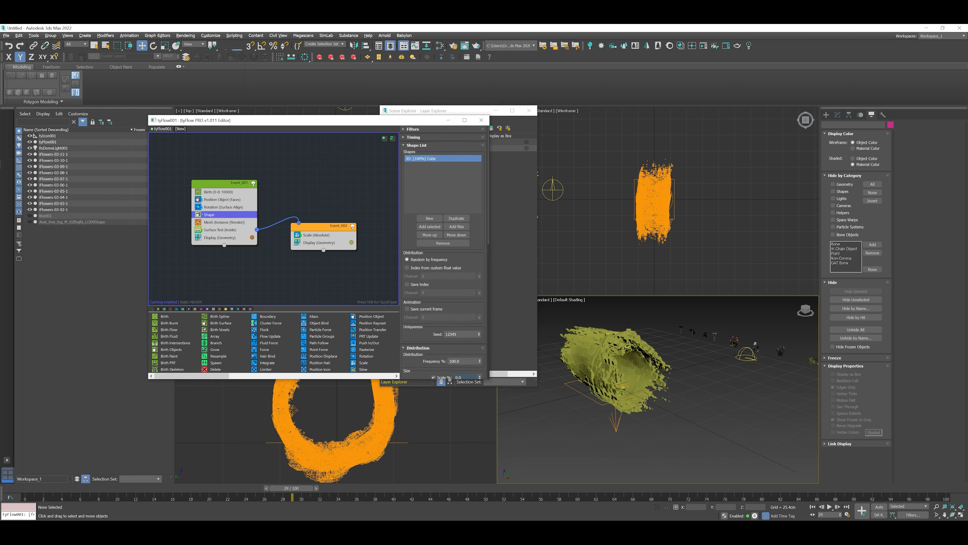
{"action": "scroll", "coordinate": [706, 175], "scroll_direction": "down", "scroll_amount": 5}
{"action": "scroll", "coordinate": [641, 183], "scroll_direction": "up", "scroll_amount": 2}
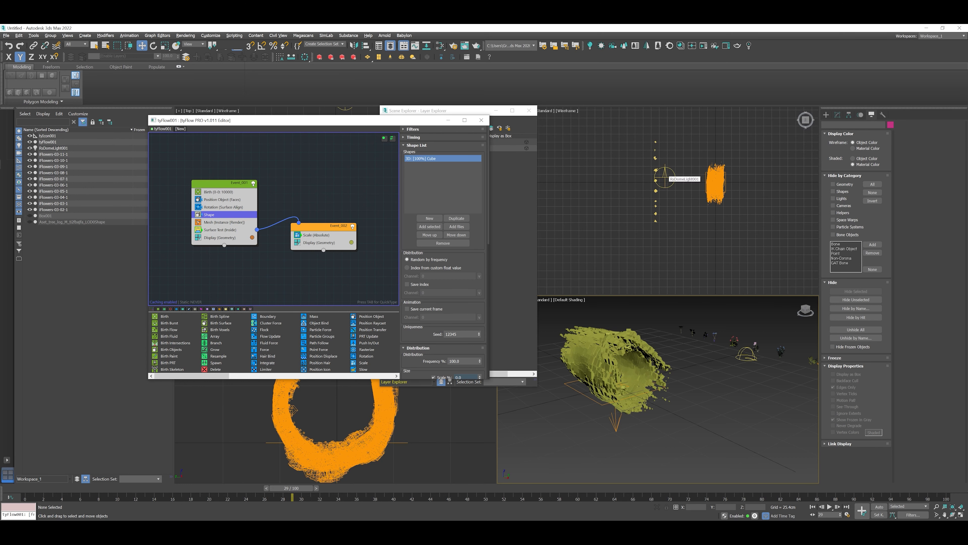
{"action": "left_click", "coordinate": [665, 177]}
{"action": "left_click_drag", "start_coordinate": [665, 177], "coordinate": [598, 177]}
{"action": "scroll", "coordinate": [671, 127], "scroll_direction": "up", "scroll_amount": 2}
{"action": "left_click_drag", "start_coordinate": [655, 264], "coordinate": [655, 264]}
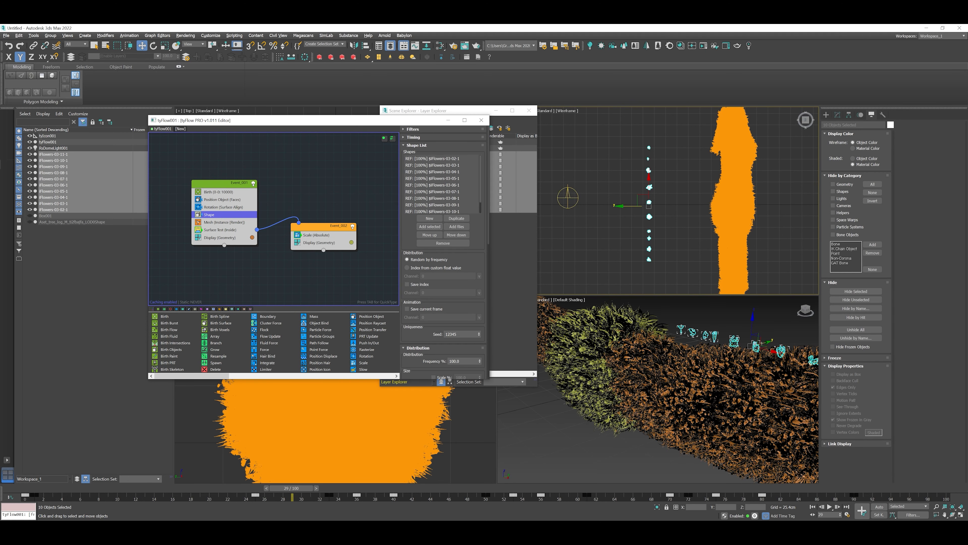
Return to frame 0 and examine the density and size of the scattered flowers in the perspective view
{"action": "key", "text": "Home"}
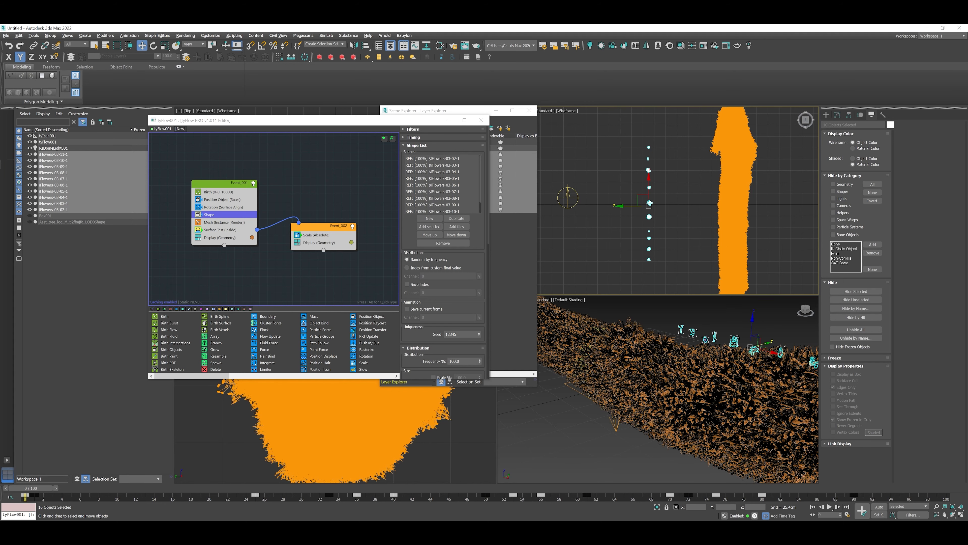
{"action": "scroll", "coordinate": [678, 389], "scroll_direction": "up", "scroll_amount": 10}
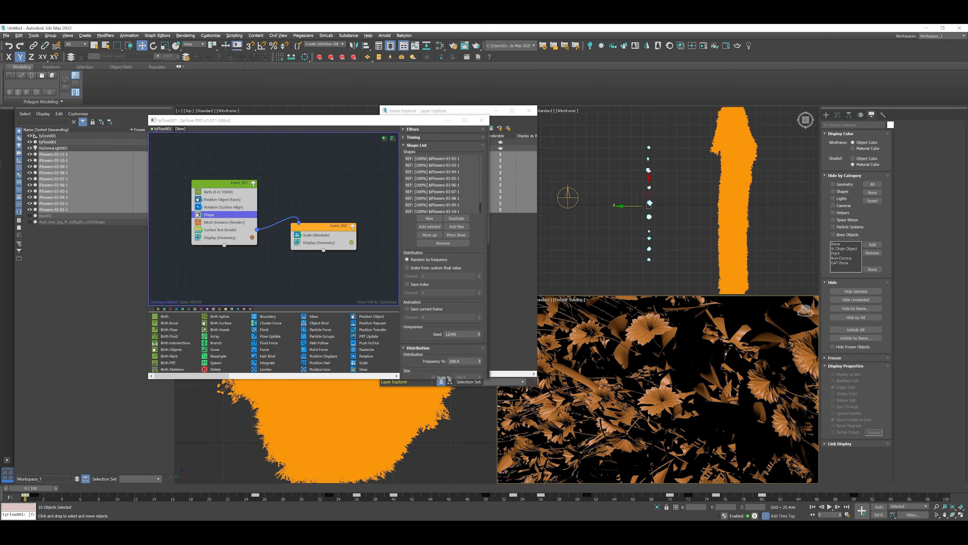
{"action": "scroll", "coordinate": [658, 389], "scroll_direction": "down", "scroll_amount": 10}
{"action": "scroll", "coordinate": [658, 389], "scroll_direction": "up", "scroll_amount": 10}
{"action": "scroll", "coordinate": [658, 389], "scroll_direction": "down", "scroll_amount": 10}
{"action": "middle_click_drag", "start_coordinate": [658, 389], "coordinate": [671, 386], "text": "alt"}
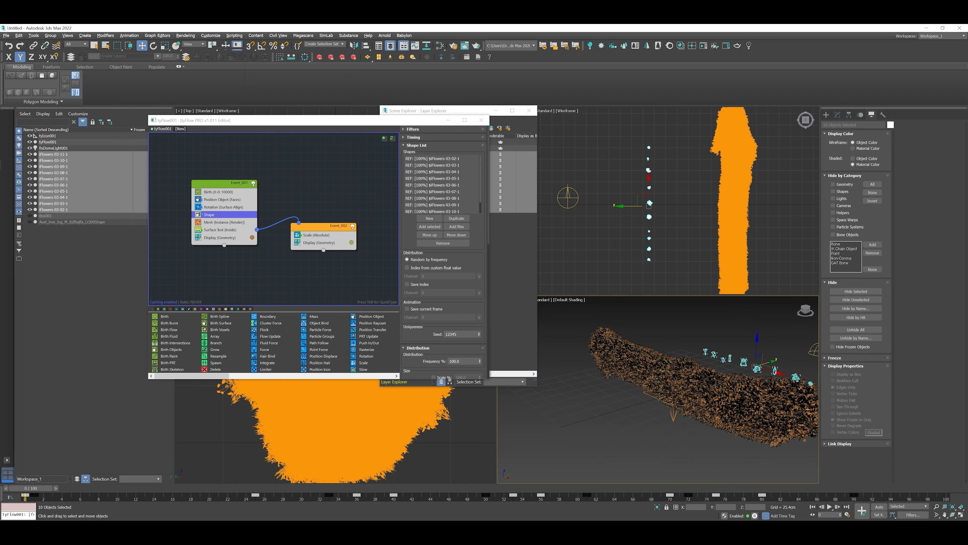
{"action": "scroll", "coordinate": [671, 387], "scroll_direction": "up", "scroll_amount": 3}
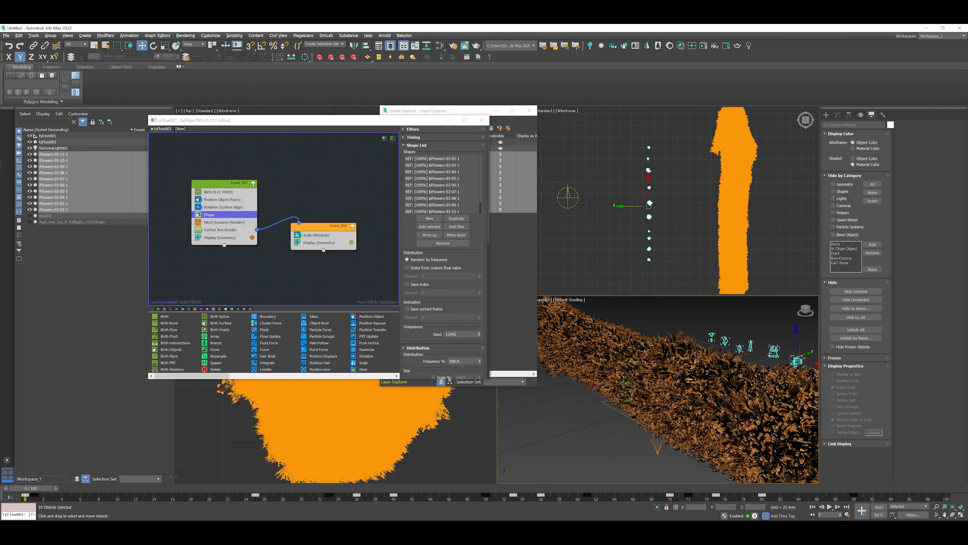
{"action": "mouse_move", "coordinate": [30, 488]}
{"action": "left_mouse_down"}
{"action": "mouse_move", "coordinate": [184, 489]}
{"action": "mouse_move", "coordinate": [31, 488]}
{"action": "left_mouse_up"}
Set the Birth operator's total to 200 particles, deselect the flowers and close the Layer Explorer
{"action": "left_click", "coordinate": [218, 191]}
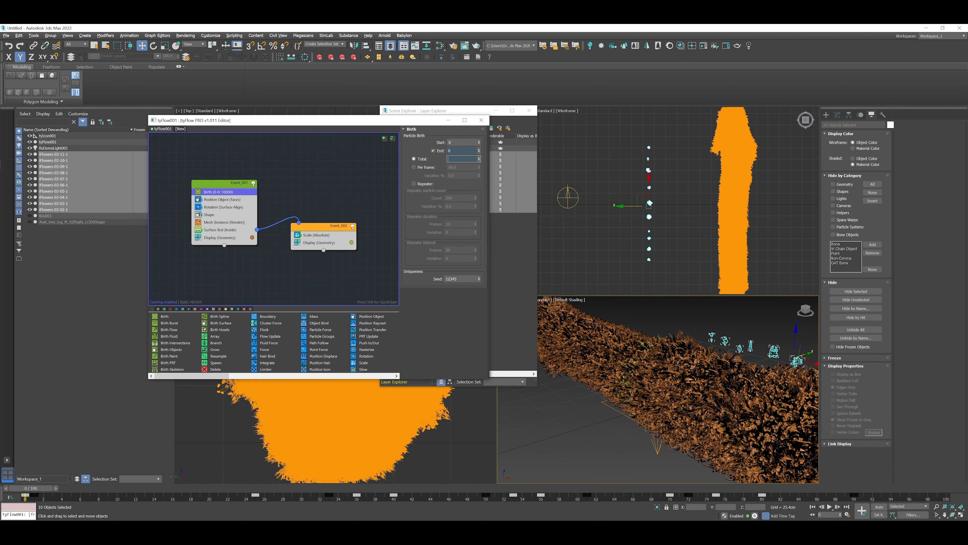
{"action": "key", "text": "Return"}
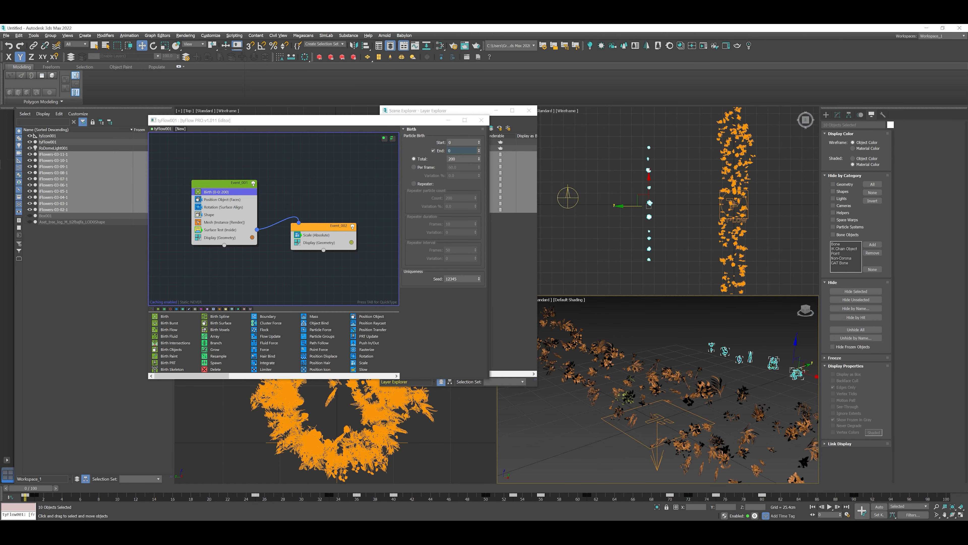
{"action": "left_click", "coordinate": [691, 359]}
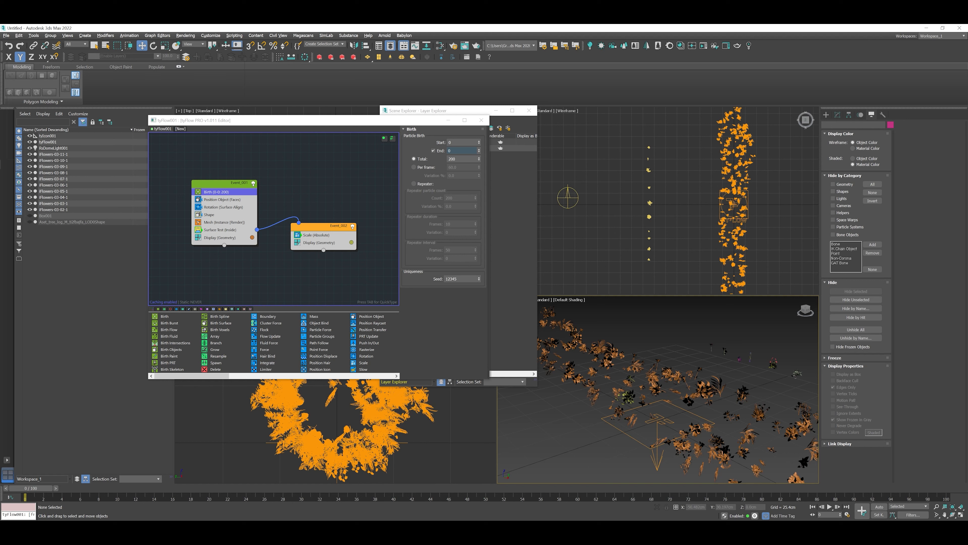
{"action": "left_click", "coordinate": [529, 110]}
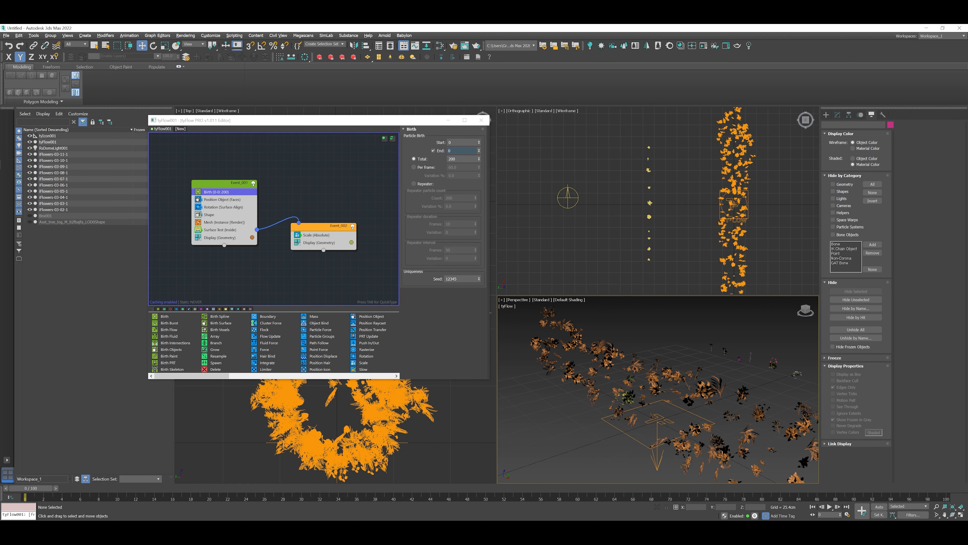
Add a Scale operator directly below Shape in Event_001 and set its X, Y and Z scale values to 0%
{"action": "left_click", "coordinate": [209, 214]}
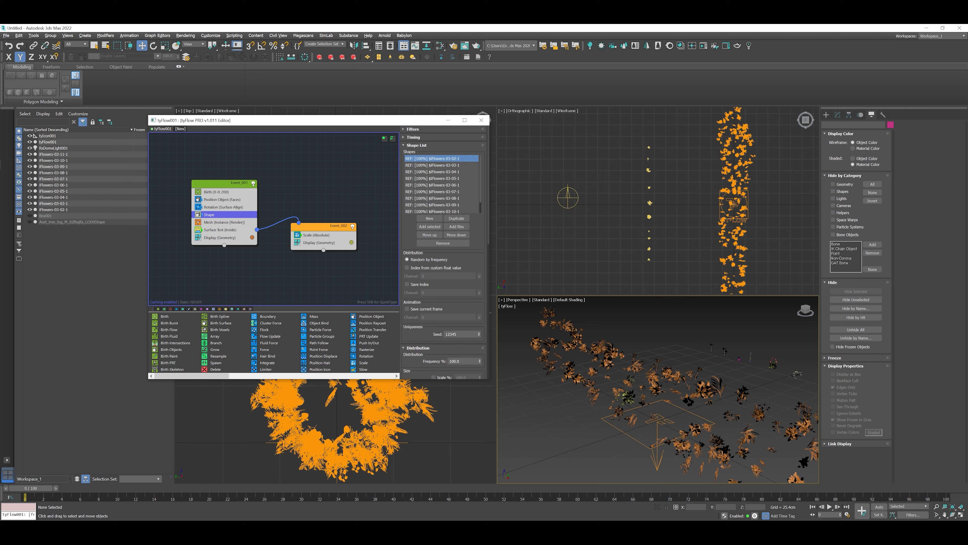
{"action": "key", "text": "Tab"}
{"action": "type", "text": "scale"}
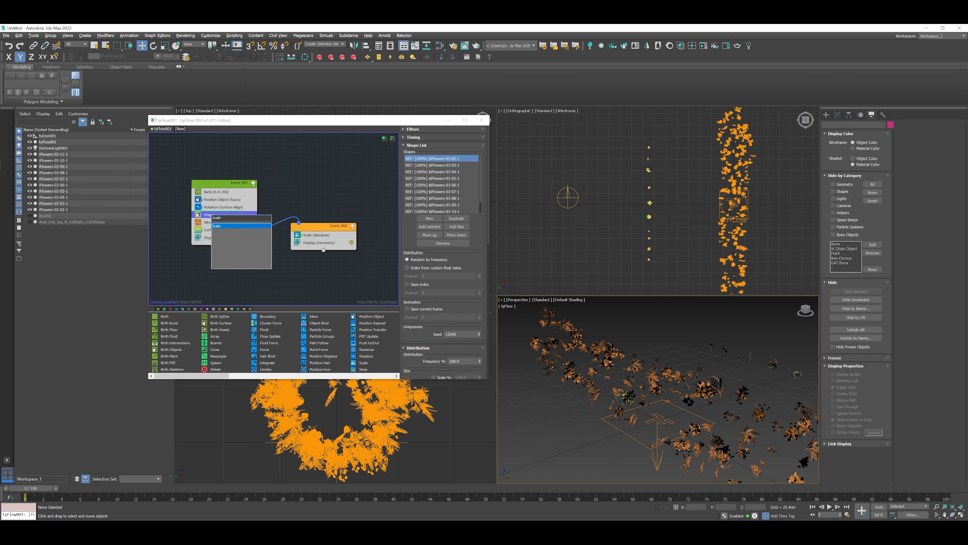
{"action": "key", "text": "Return"}
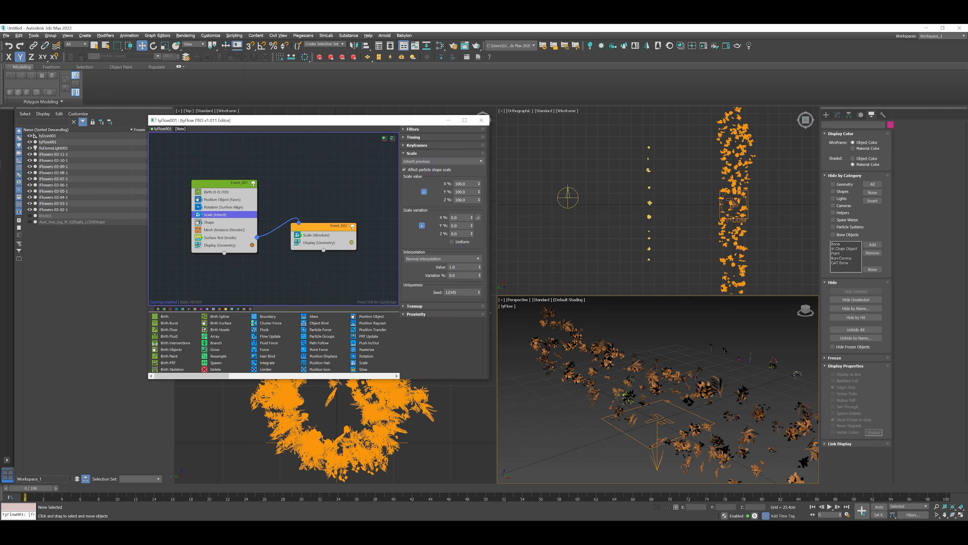
{"action": "left_click_drag", "start_coordinate": [224, 215], "coordinate": [231, 228]}
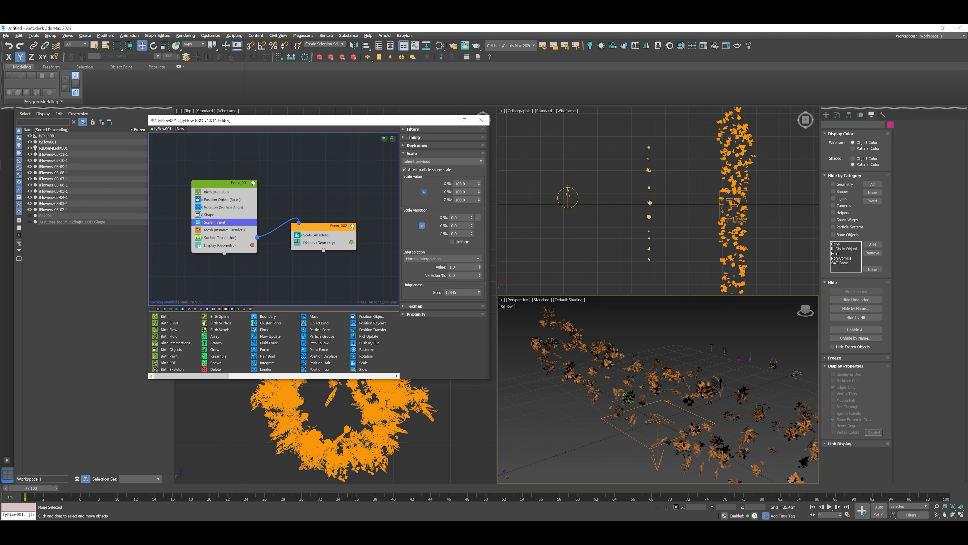
{"action": "right_click", "coordinate": [479, 184]}
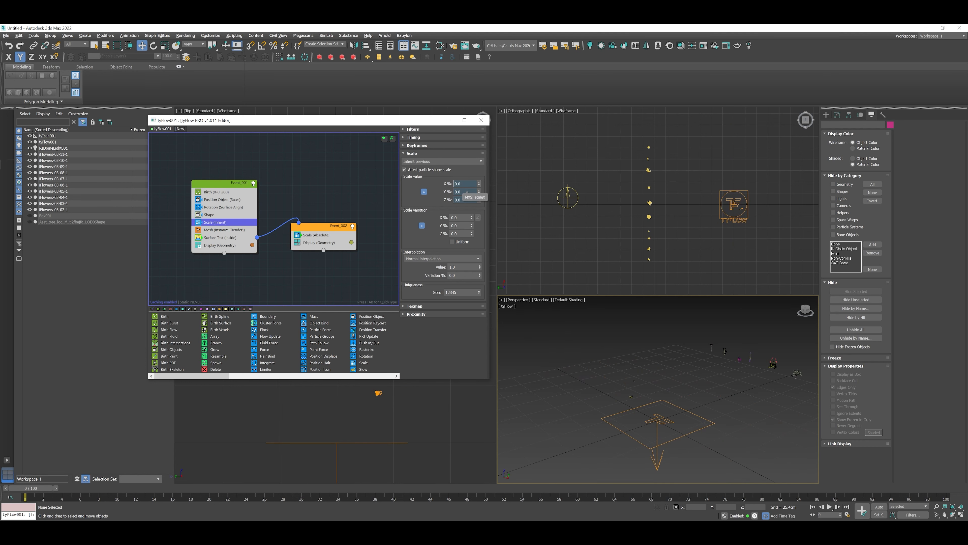
Set the display mode of Event_001's Display operator to Small dots
{"action": "left_click", "coordinate": [219, 245]}
{"action": "left_click", "coordinate": [442, 142]}
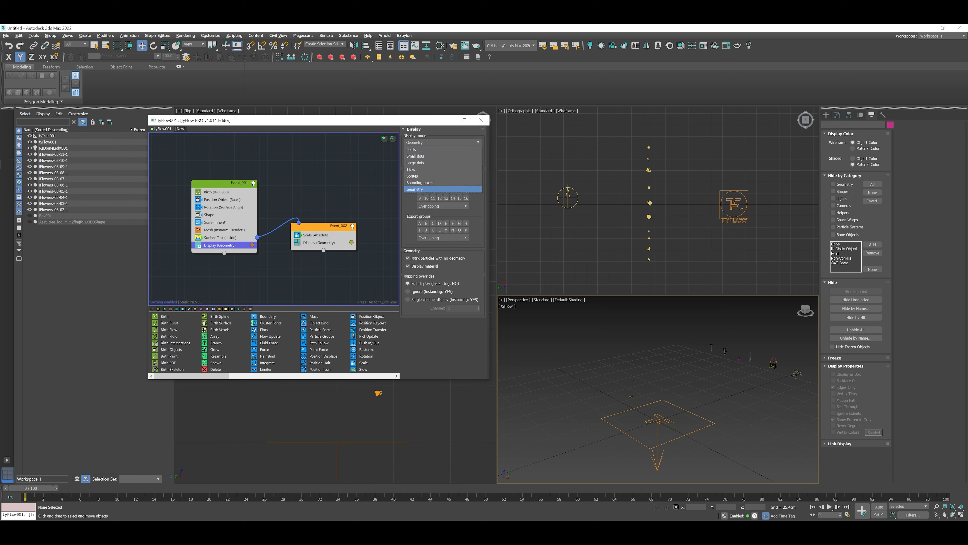
{"action": "left_click", "coordinate": [419, 156]}
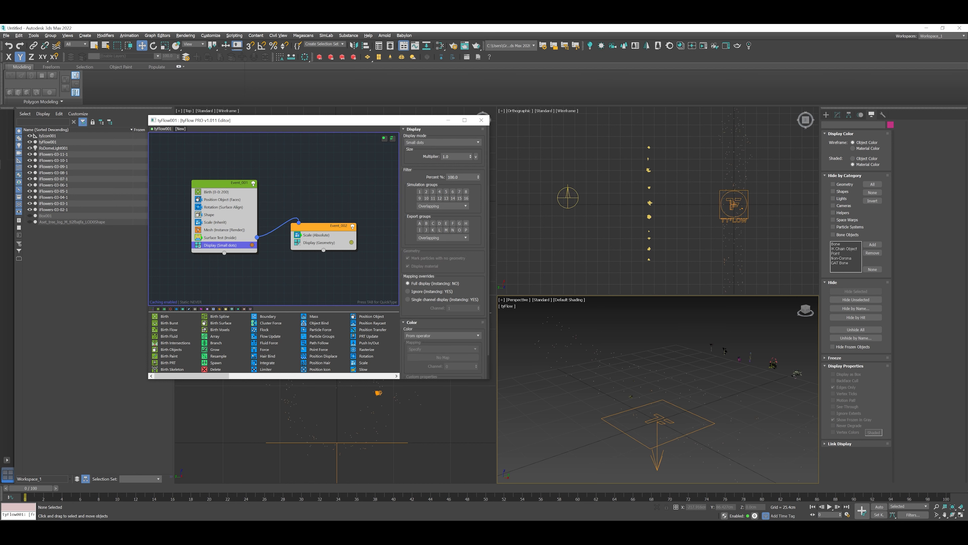
Scrub to frame 58 and set the X, Y and Z scale values of Event_002's absolute Scale operator to 70%
{"action": "left_click_drag", "start_coordinate": [32, 487], "coordinate": [552, 488]}
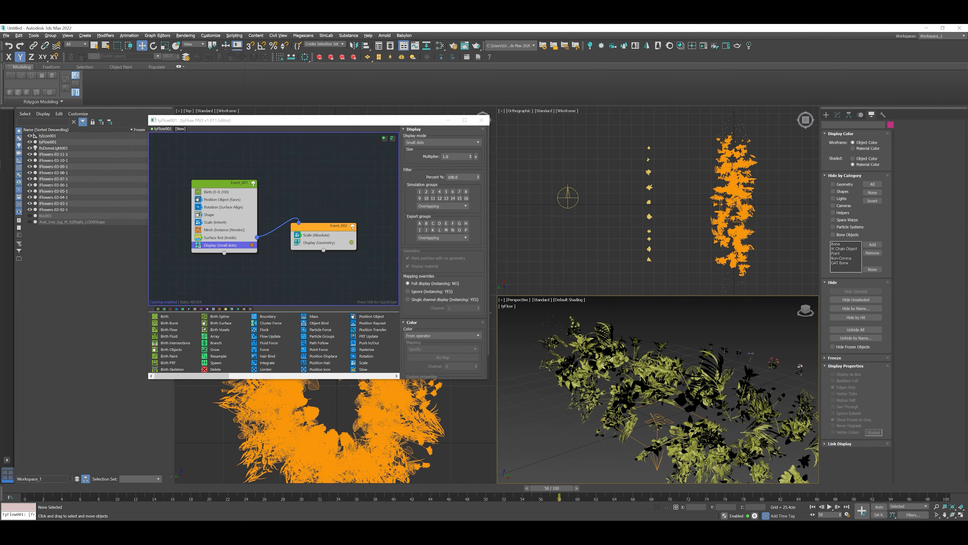
{"action": "left_click", "coordinate": [316, 234]}
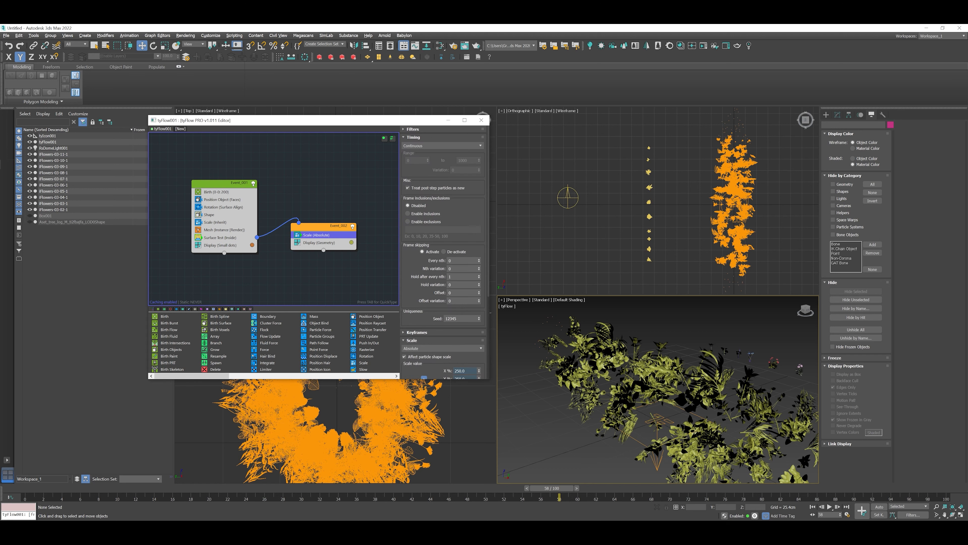
{"action": "scroll", "coordinate": [442, 252], "scroll_direction": "down", "scroll_amount": 5}
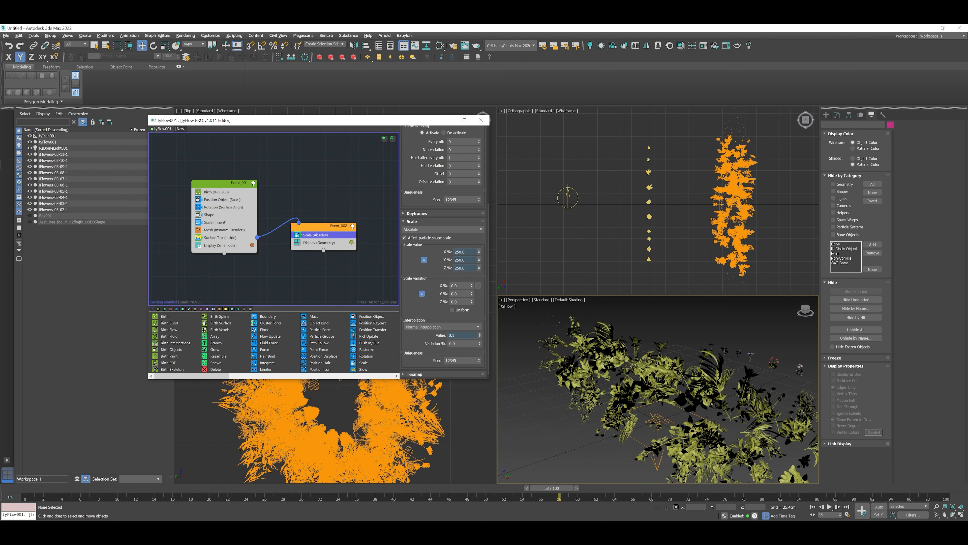
{"action": "left_click", "coordinate": [465, 252]}
{"action": "type", "text": "70"}
{"action": "key", "text": "Return"}
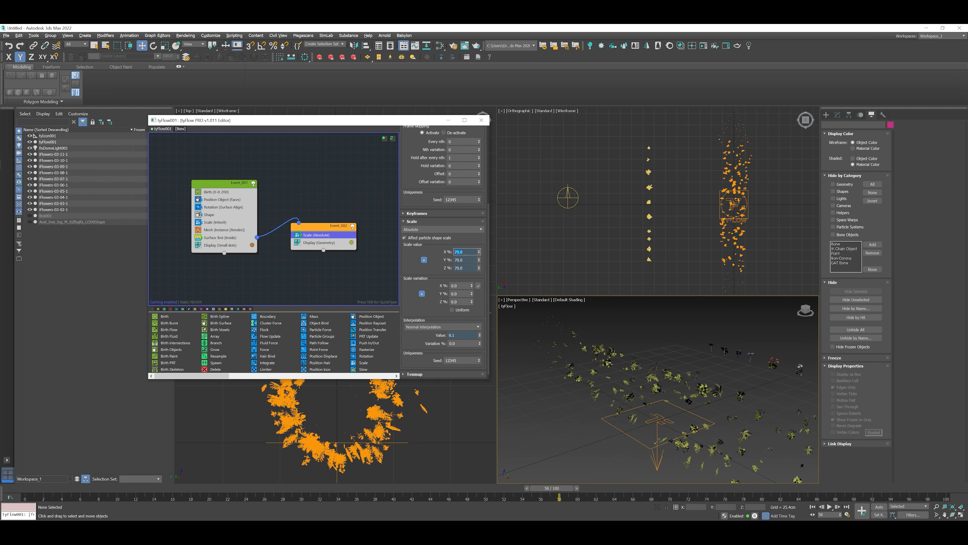
Scrub the timeline between the early frames and frame 68 to examine how the flower particles scale up
{"action": "left_click_drag", "start_coordinate": [551, 488], "coordinate": [147, 489]}
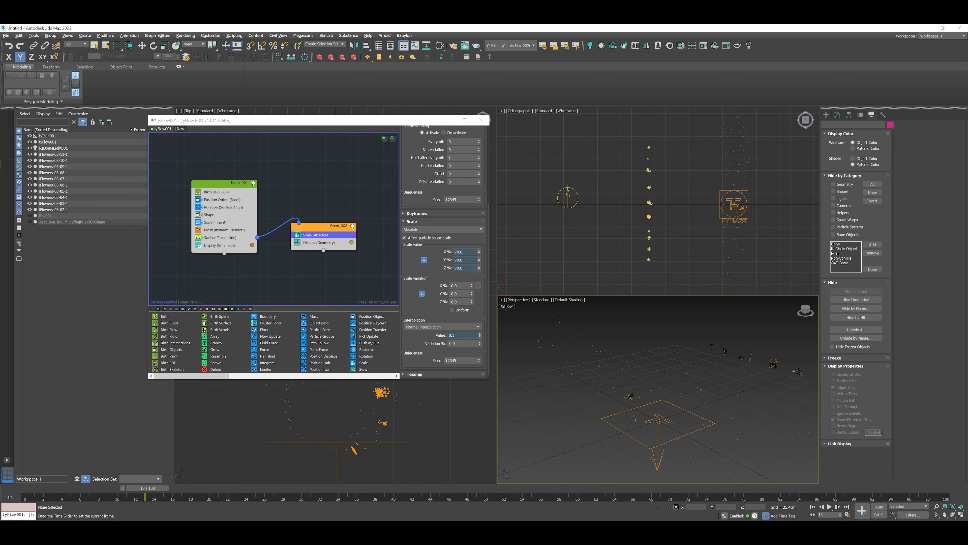
{"action": "middle_click_drag", "start_coordinate": [743, 404], "coordinate": [566, 390]}
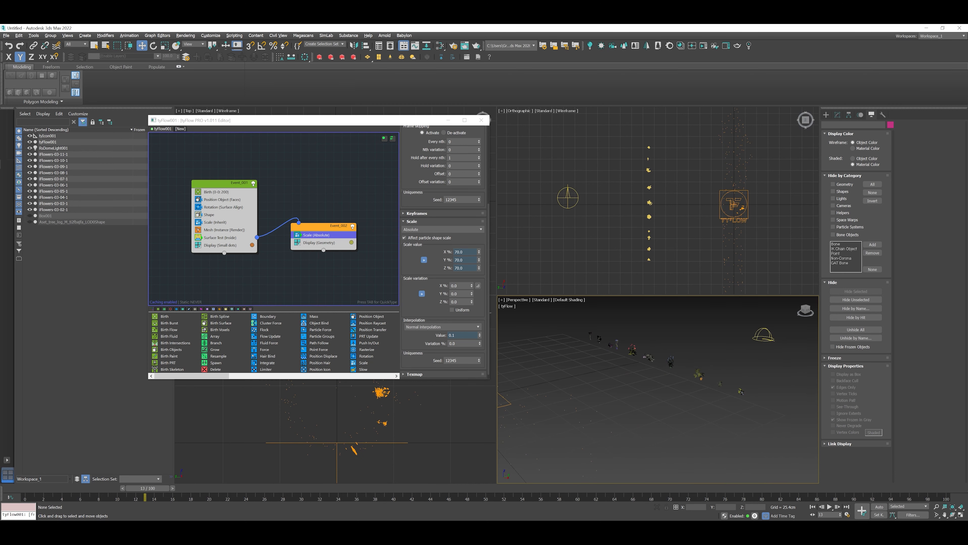
{"action": "left_click_drag", "start_coordinate": [148, 488], "coordinate": [641, 488]}
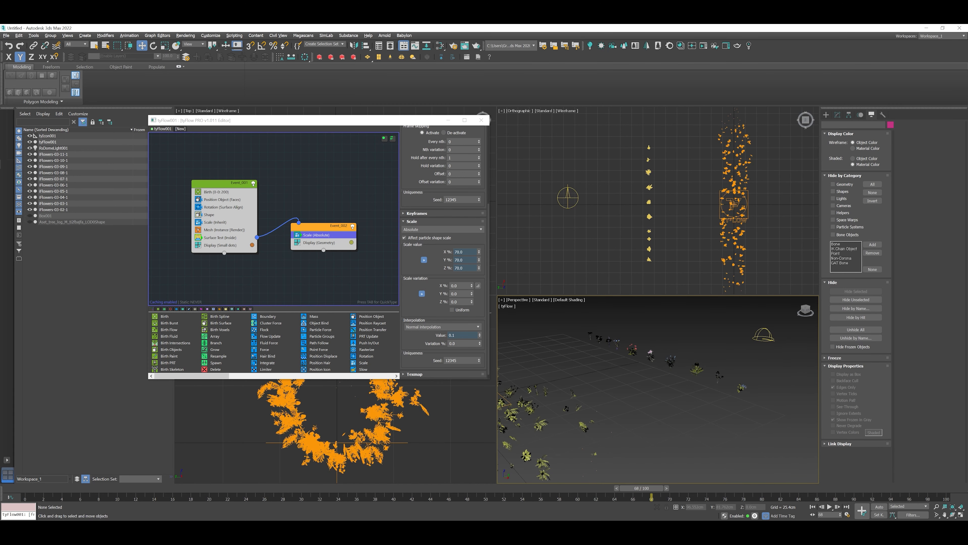
{"action": "middle_click_drag", "start_coordinate": [568, 397], "coordinate": [675, 424]}
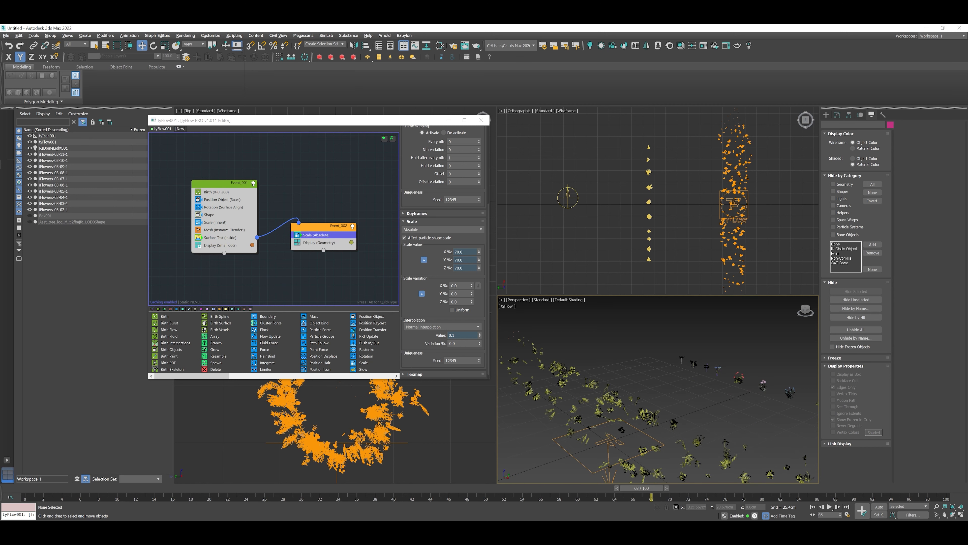
Move the Shape operator from Event_001 into Event_002, directly above its Scale operator
{"action": "left_click", "coordinate": [209, 215]}
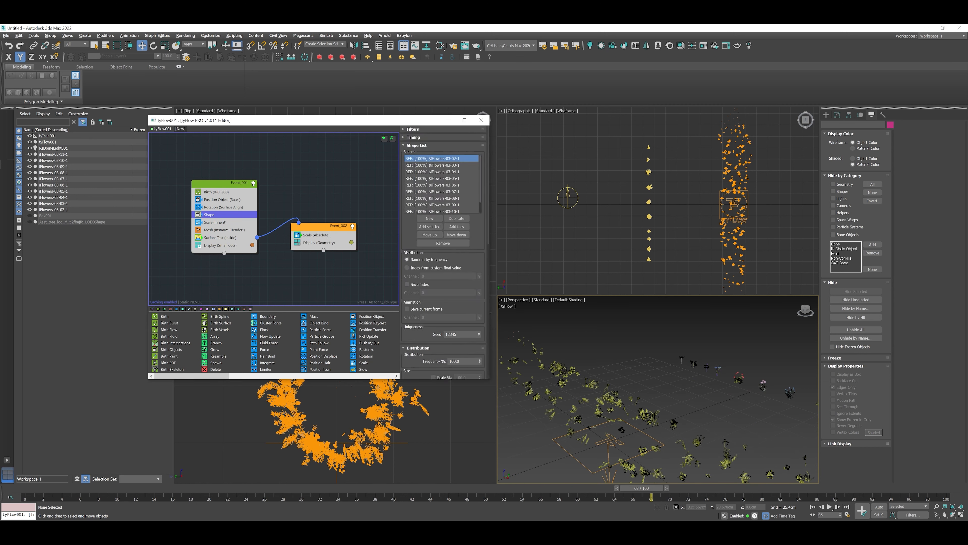
{"action": "scroll", "coordinate": [442, 252], "scroll_direction": "down", "scroll_amount": 5}
{"action": "scroll", "coordinate": [443, 251], "scroll_direction": "down", "scroll_amount": 3}
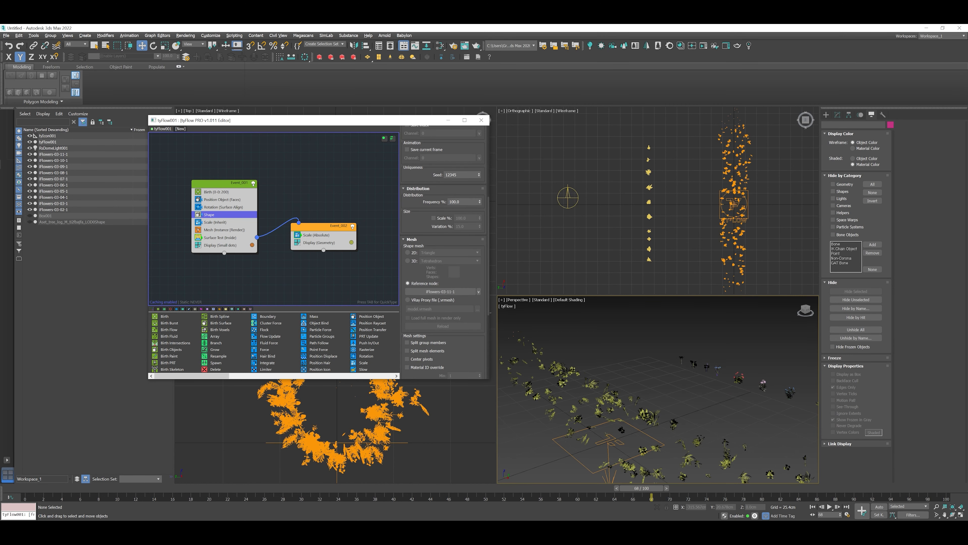
{"action": "right_click", "coordinate": [216, 215]}
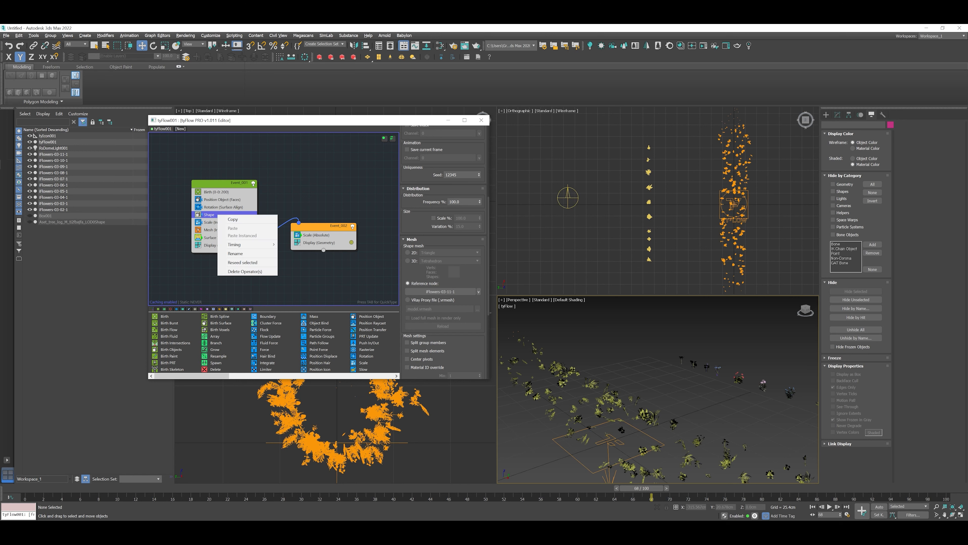
{"action": "left_click", "coordinate": [291, 214]}
{"action": "left_click_drag", "start_coordinate": [290, 215], "coordinate": [325, 235]}
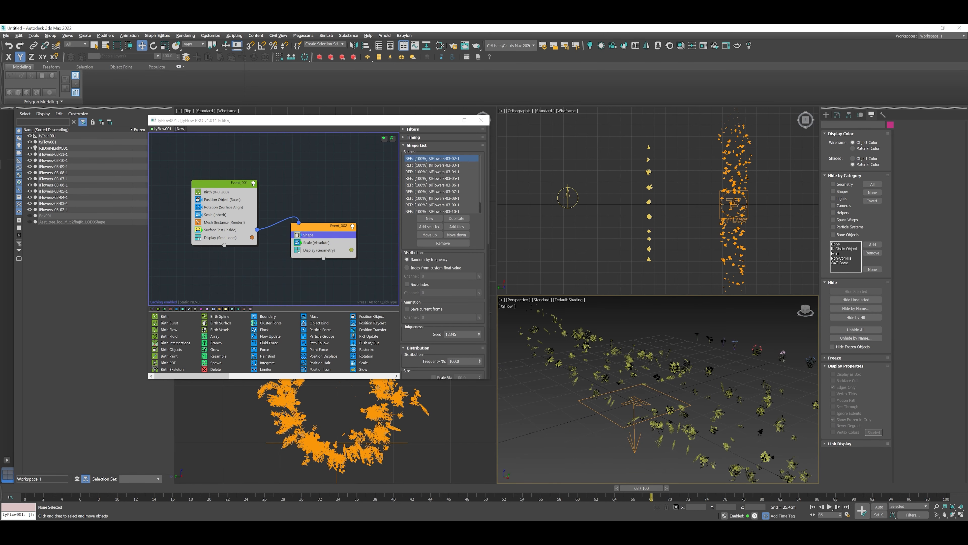
Select all the flower shapes in Event_002's Shape operator and enable Animated geometry for them
{"action": "scroll", "coordinate": [438, 171], "scroll_direction": "down", "scroll_amount": 2}
{"action": "scroll", "coordinate": [439, 177], "scroll_direction": "down", "scroll_amount": 1}
{"action": "left_click", "coordinate": [434, 176], "text": "shift"}
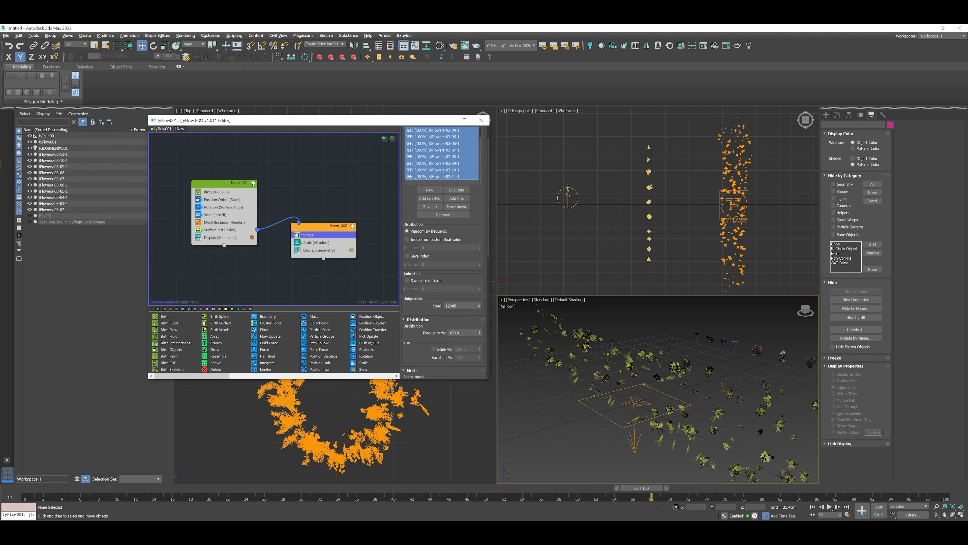
{"action": "scroll", "coordinate": [442, 235], "scroll_direction": "down", "scroll_amount": 3}
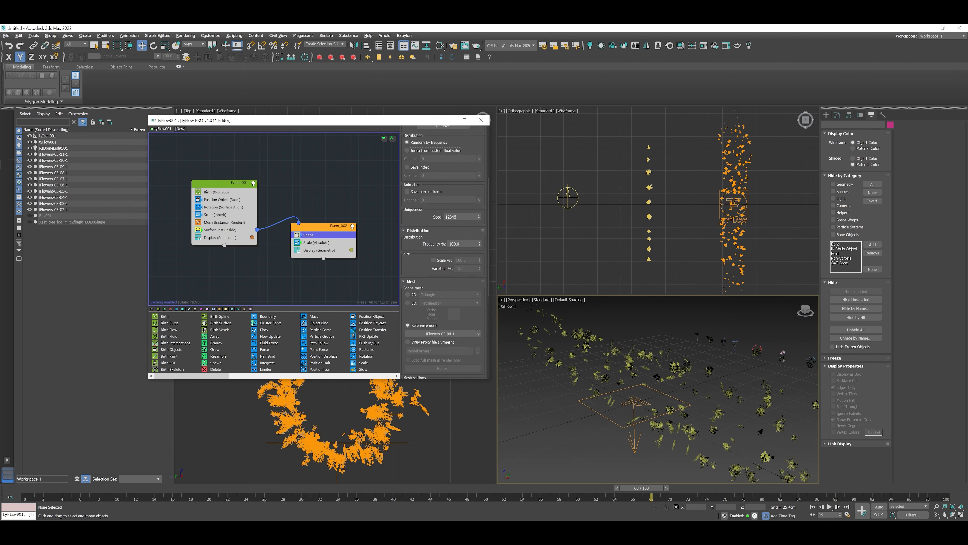
{"action": "scroll", "coordinate": [442, 251], "scroll_direction": "down", "scroll_amount": 5}
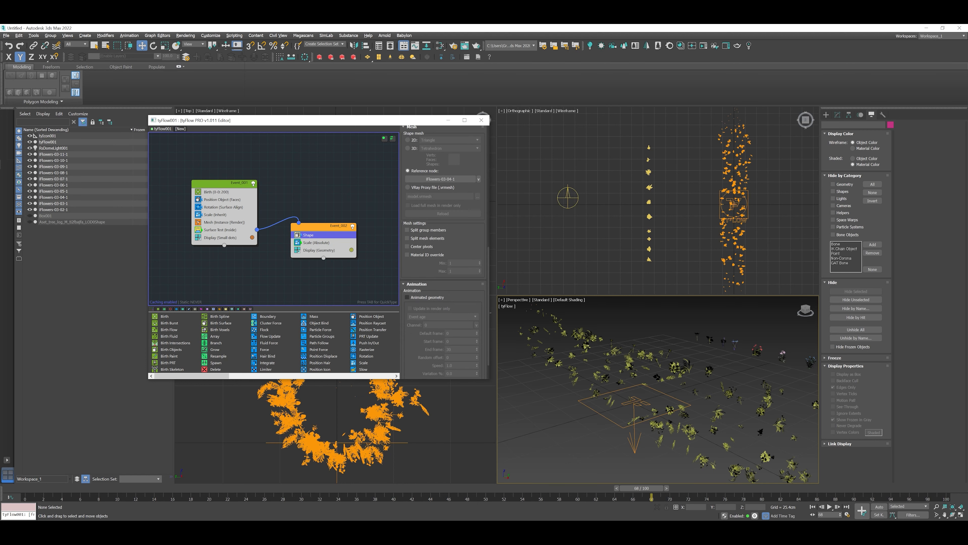
{"action": "left_click", "coordinate": [407, 297]}
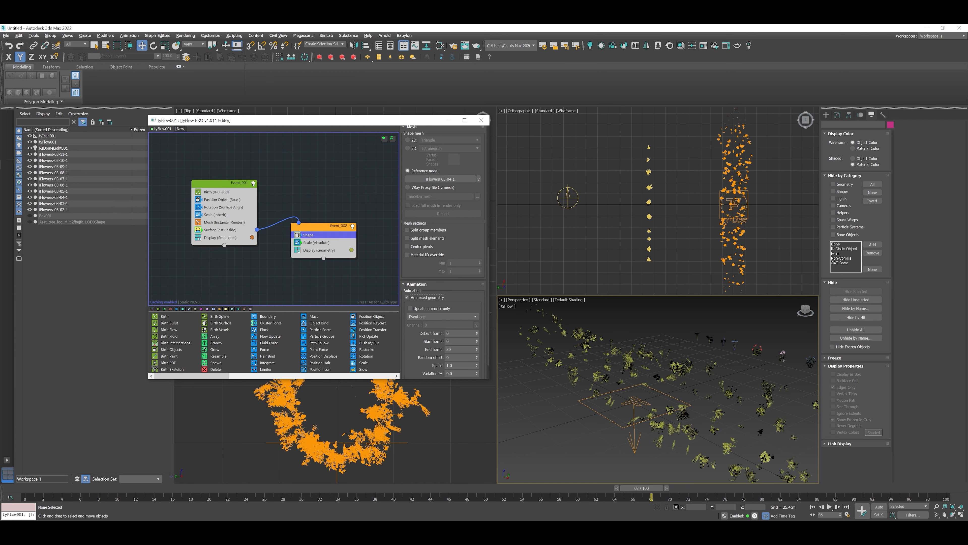
Scrub the timeline up to frame 64 and examine the animated flower particles up close in the Perspective view
{"action": "left_click_drag", "start_coordinate": [641, 488], "coordinate": [75, 488]}
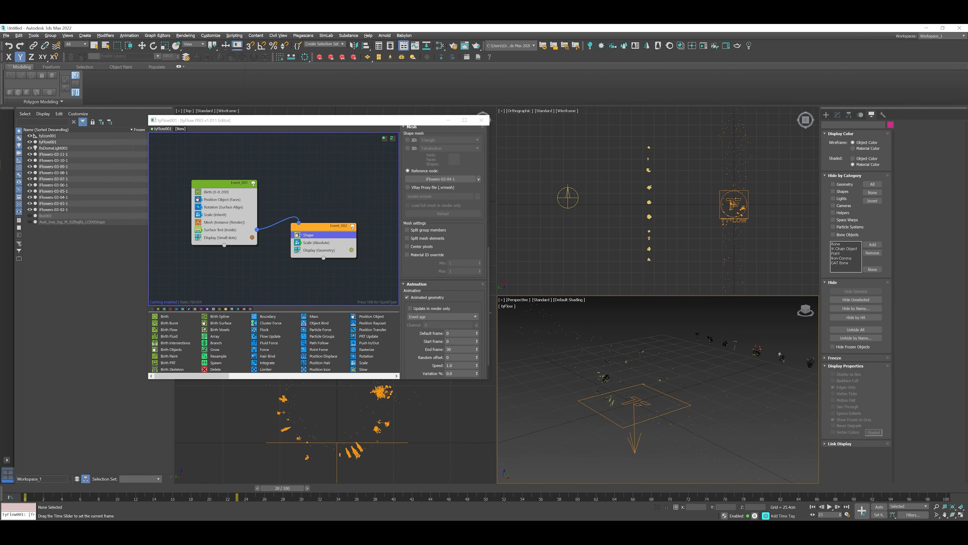
{"action": "left_click_drag", "start_coordinate": [507, 487], "coordinate": [479, 488]}
{"action": "key", "text": "w"}
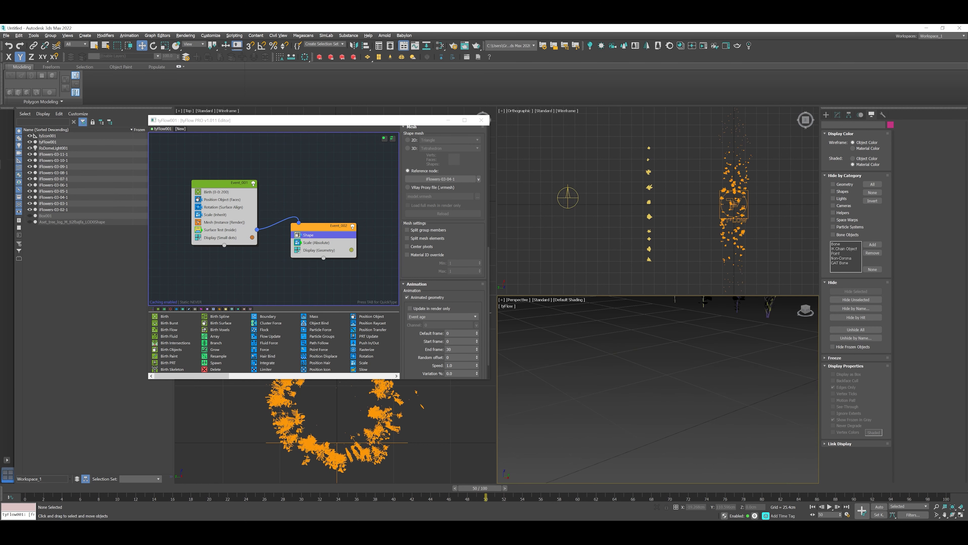
{"action": "mouse_move", "coordinate": [656, 439]}
{"action": "middle_mouse_down"}
{"action": "mouse_move", "coordinate": [655, 324]}
{"action": "mouse_move", "coordinate": [656, 439]}
{"action": "middle_mouse_up"}
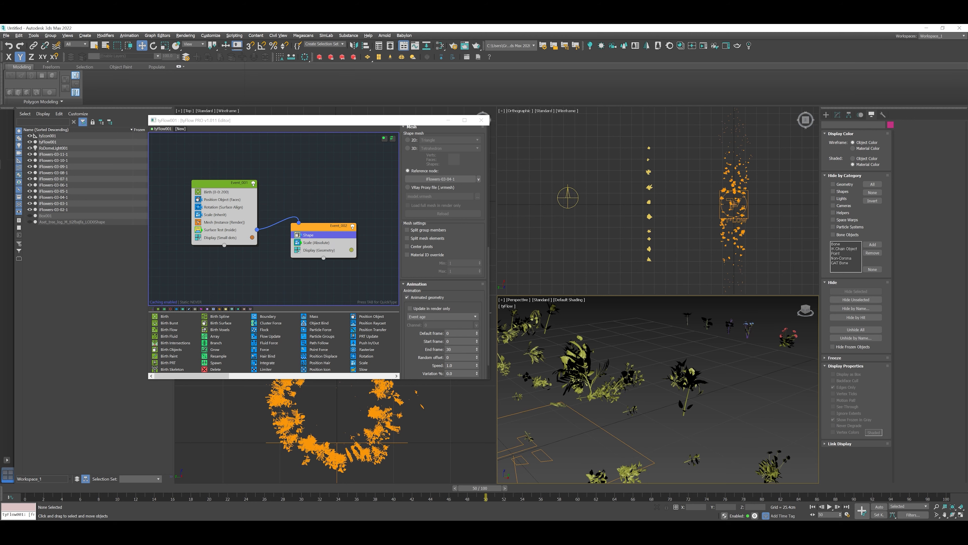
{"action": "left_click_drag", "start_coordinate": [480, 488], "coordinate": [606, 487]}
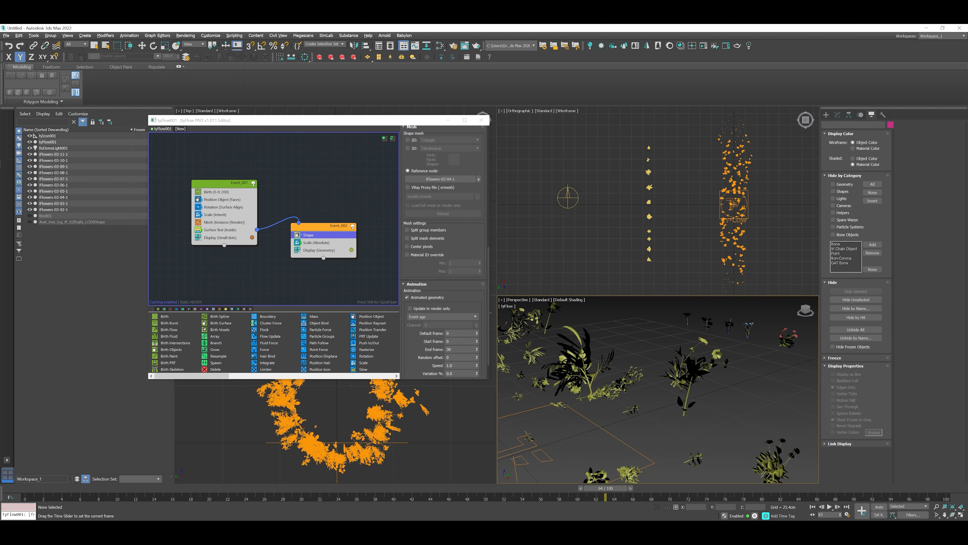
{"action": "scroll", "coordinate": [612, 422], "scroll_direction": "down", "scroll_amount": 10}
{"action": "scroll", "coordinate": [603, 426], "scroll_direction": "up", "scroll_amount": 10}
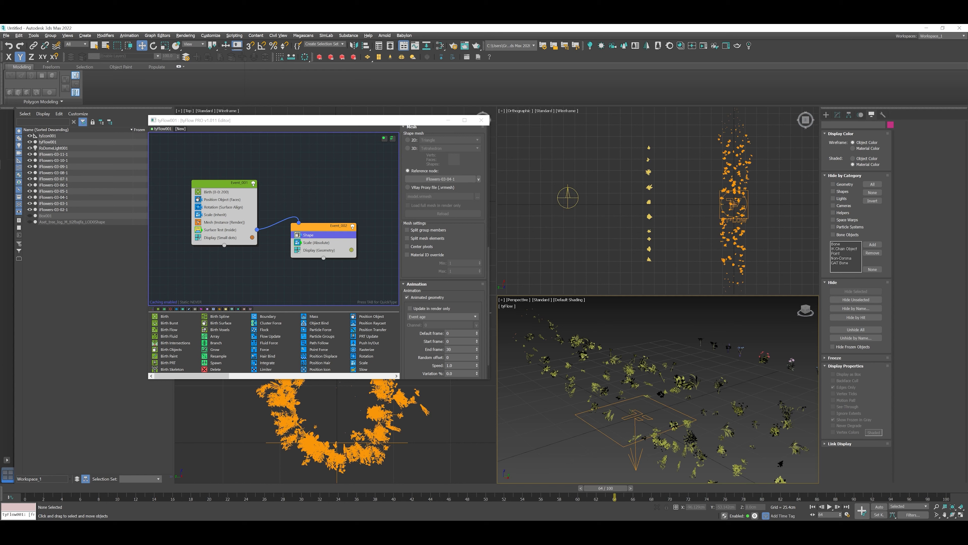
Unhide the tree log and scrub to frame 66 to check the flowers on its surface
{"action": "left_click", "coordinate": [29, 222]}
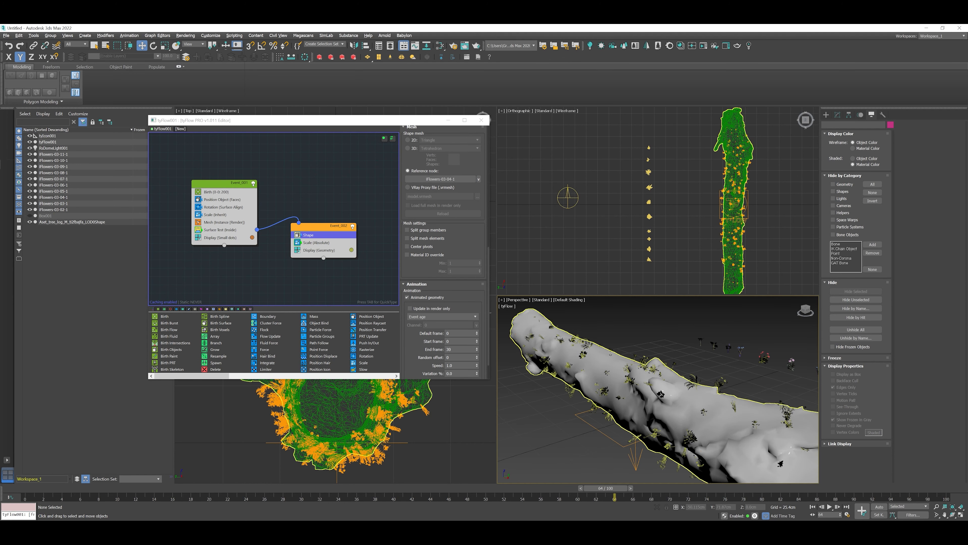
{"action": "scroll", "coordinate": [712, 376], "scroll_direction": "up", "scroll_amount": 3}
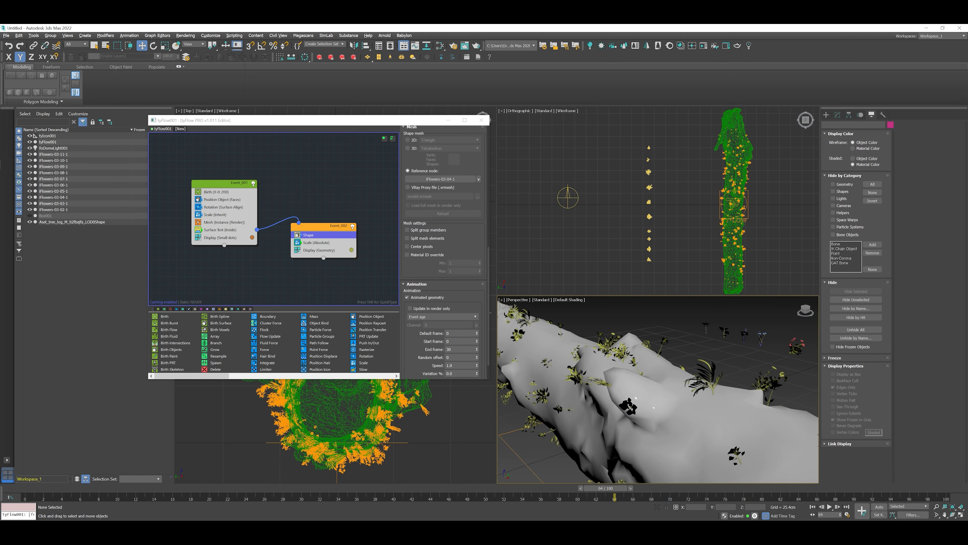
{"action": "mouse_move", "coordinate": [606, 488]}
{"action": "left_mouse_down"}
{"action": "mouse_move", "coordinate": [91, 488]}
{"action": "mouse_move", "coordinate": [624, 488]}
{"action": "left_mouse_up"}
{"action": "key", "text": "w"}
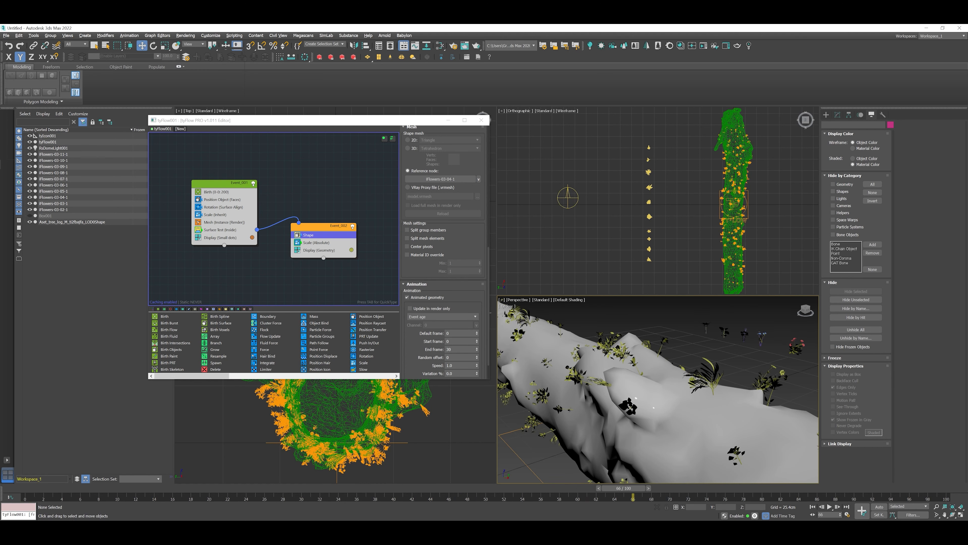
Select the ten source flowers at frame 0 and scrub the timeline to examine the length of their growth animation
{"action": "key", "text": "Home"}
{"action": "left_click_drag", "start_coordinate": [631, 140], "coordinate": [667, 267]}
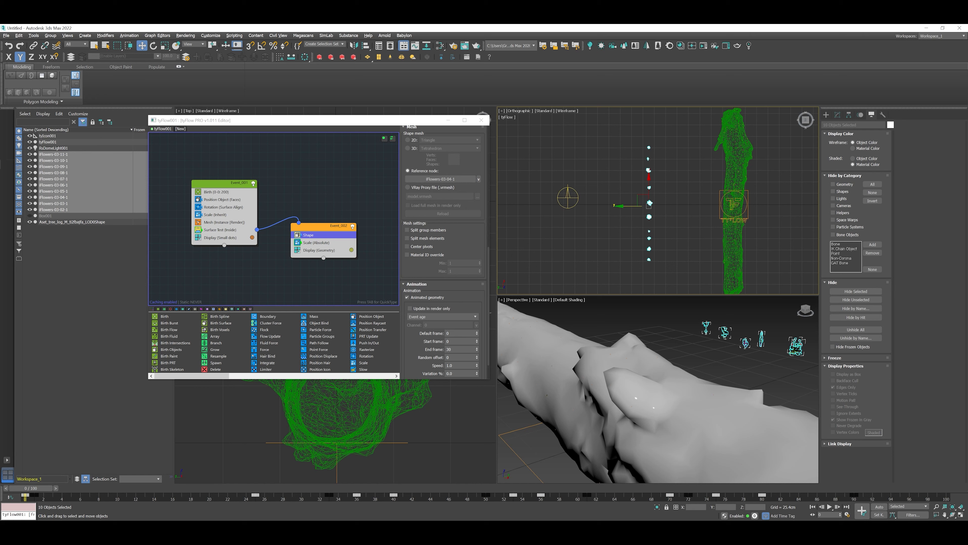
{"action": "left_click_drag", "start_coordinate": [32, 488], "coordinate": [551, 488]}
{"action": "key", "text": "Home"}
{"action": "key", "text": "w"}
Set the animated geometry's End frame to 80 in Event_002's Shape operator and turn off Loop
{"action": "scroll", "coordinate": [442, 248], "scroll_direction": "down", "scroll_amount": 2}
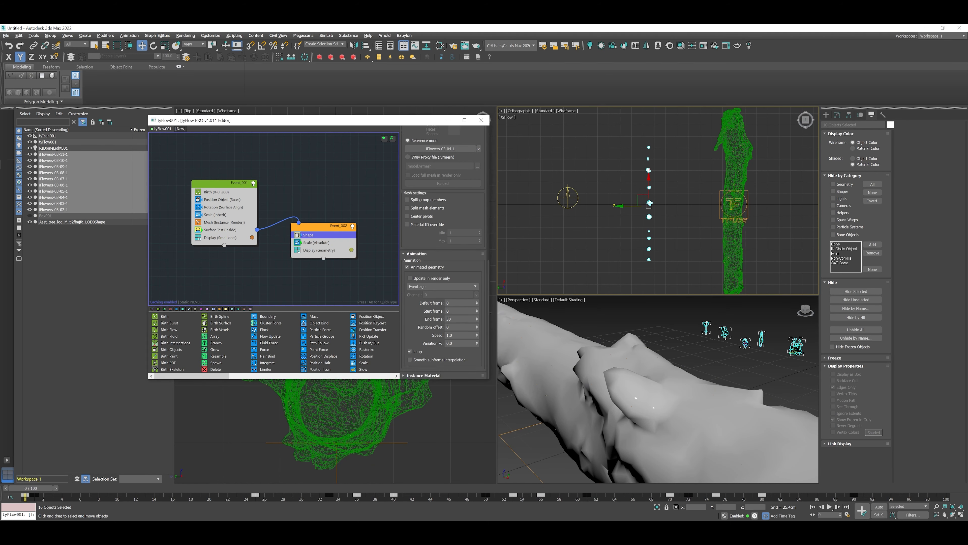
{"action": "double_click", "coordinate": [460, 319]}
{"action": "key", "text": "Return"}
{"action": "left_click", "coordinate": [454, 319]}
{"action": "double_click", "coordinate": [459, 319]}
{"action": "key", "text": "Tab"}
Play and scrub the full animation to examine the flowers growing along the whole log, stopping at frame 48
{"action": "key", "text": "/"}
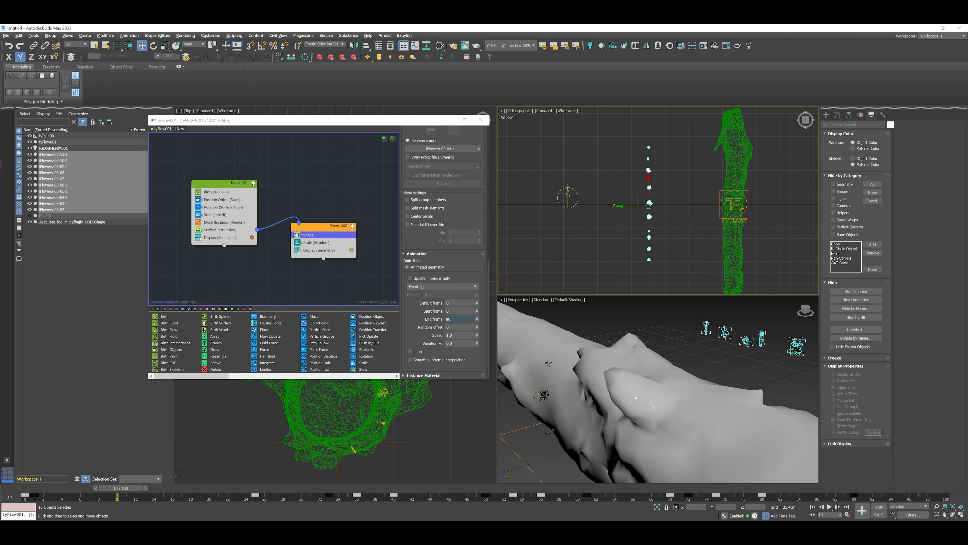
{"action": "key", "text": "End"}
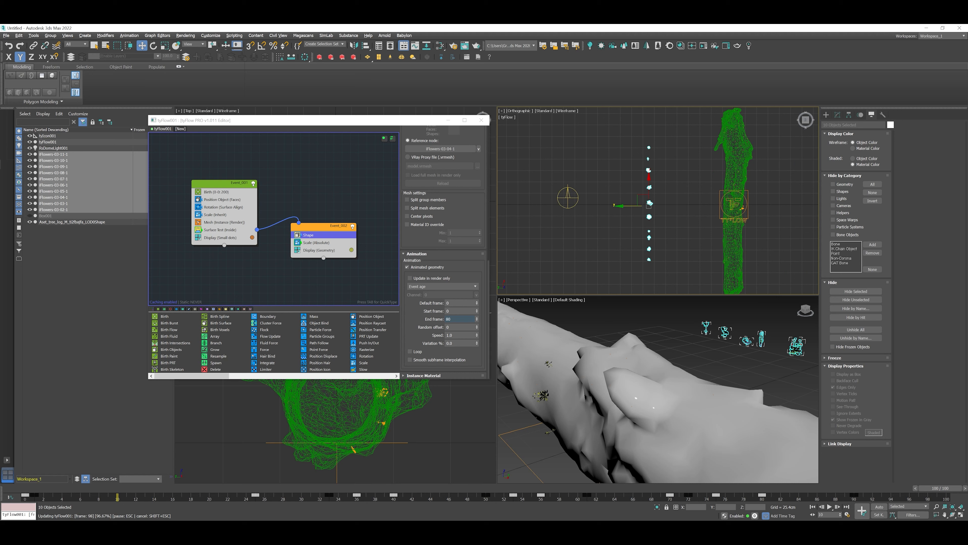
{"action": "left_click_drag", "start_coordinate": [939, 487], "coordinate": [38, 488]}
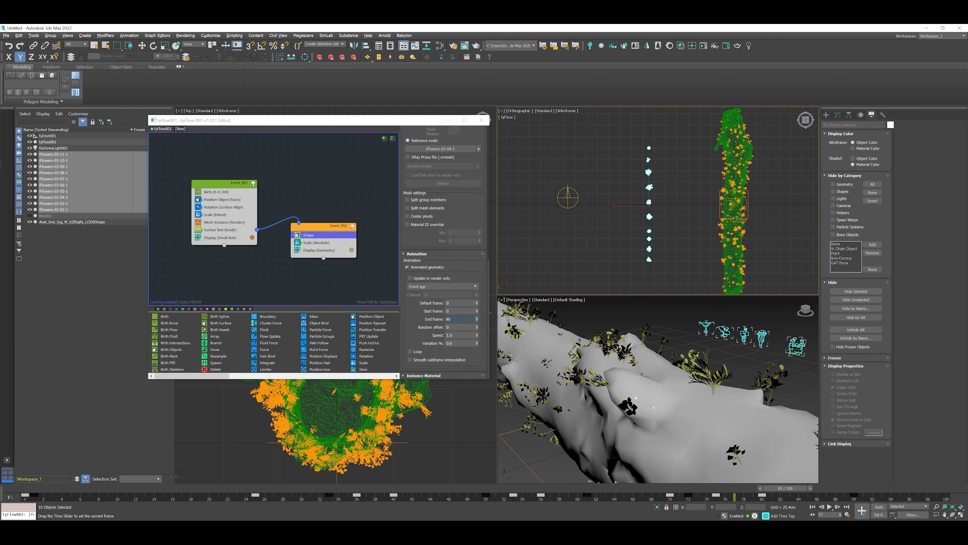
{"action": "key", "text": "w"}
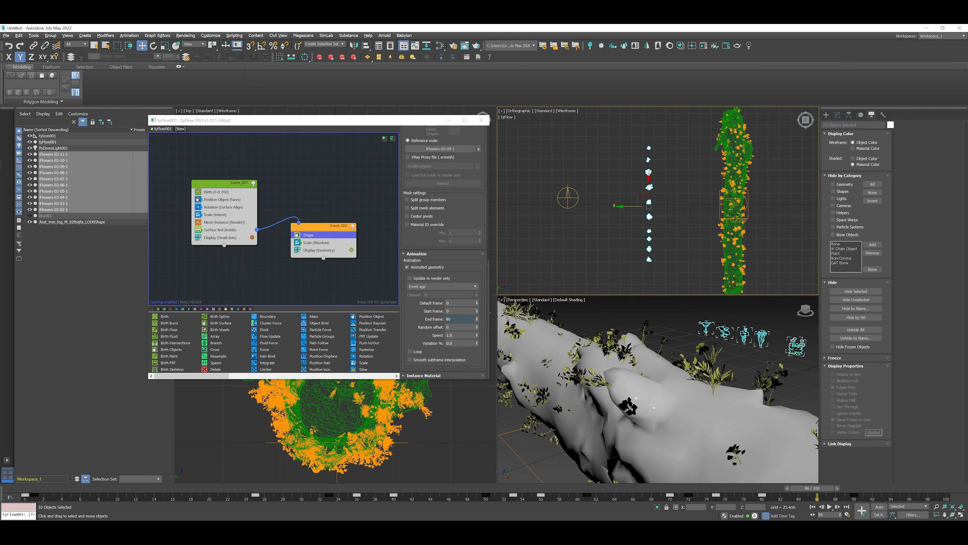
{"action": "left_click_drag", "start_coordinate": [811, 488], "coordinate": [938, 488]}
{"action": "key", "text": "slash"}
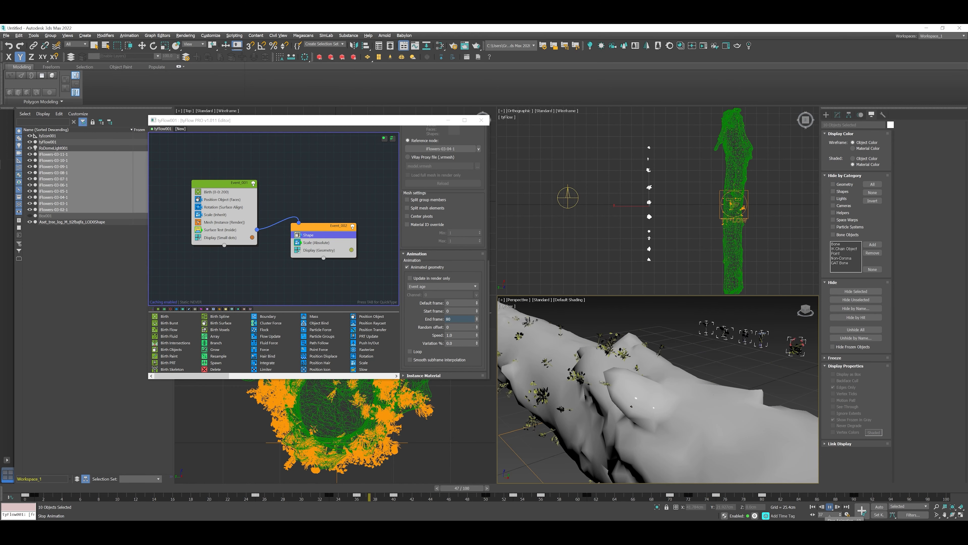
{"action": "left_click", "coordinate": [829, 507]}
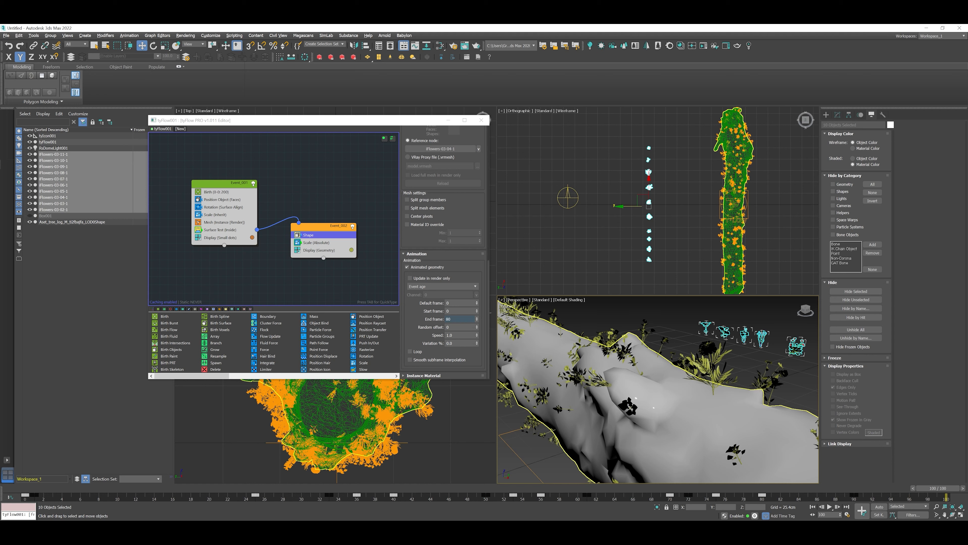
{"action": "scroll", "coordinate": [625, 383], "scroll_direction": "down", "scroll_amount": 4}
{"action": "scroll", "coordinate": [625, 388], "scroll_direction": "down", "scroll_amount": 1}
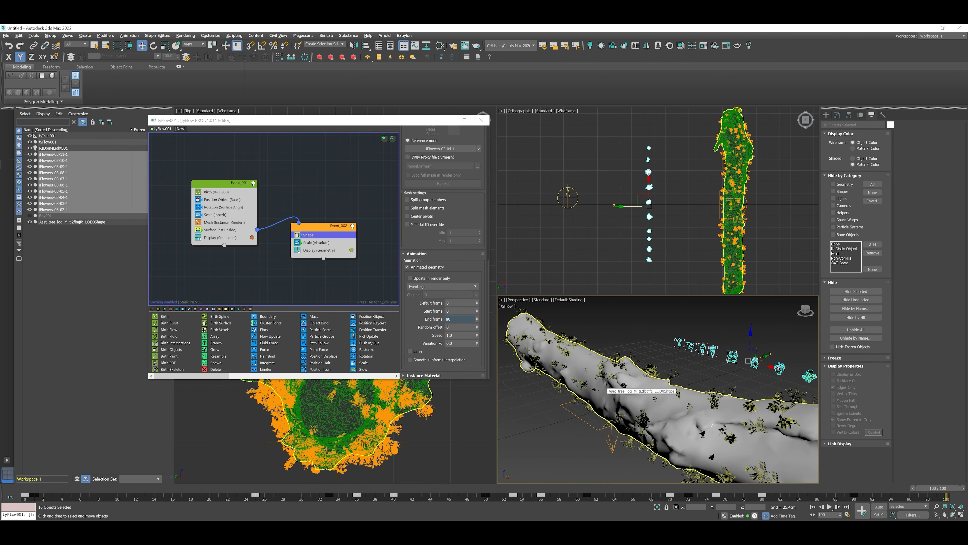
{"action": "left_click_drag", "start_coordinate": [106, 488], "coordinate": [462, 488]}
{"action": "key", "text": "w"}
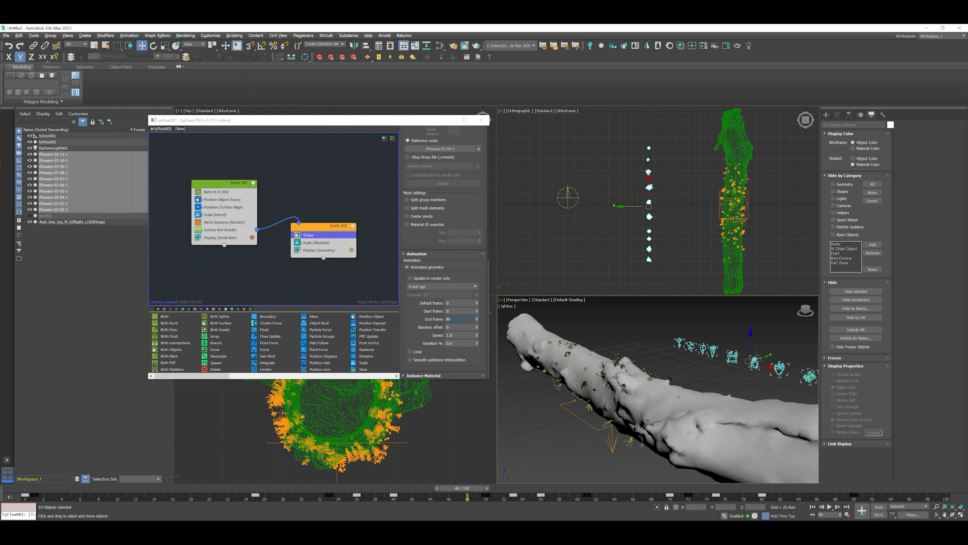
Disable the existing Shape operator in Event_002 and insert a new Shape operator above it
{"action": "left_click", "coordinate": [323, 187]}
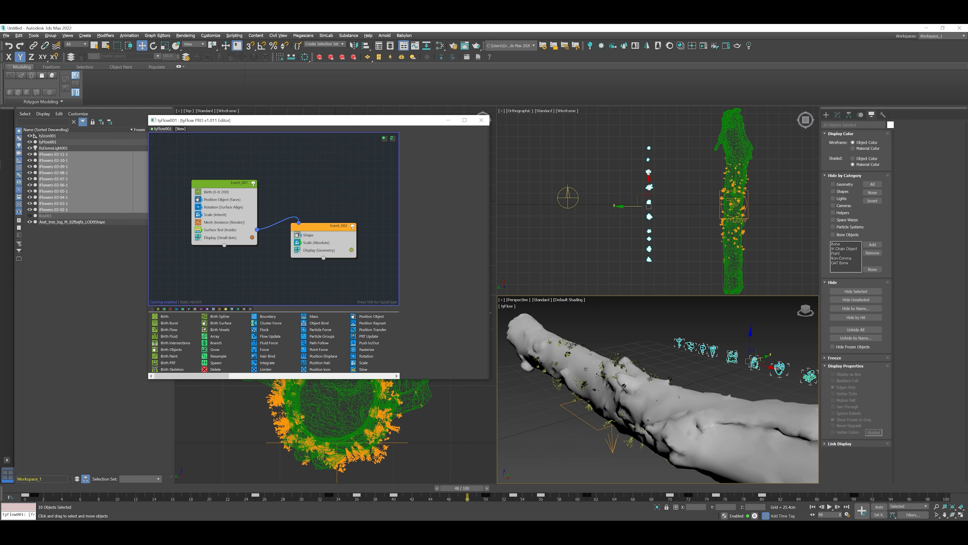
{"action": "left_click", "coordinate": [308, 235]}
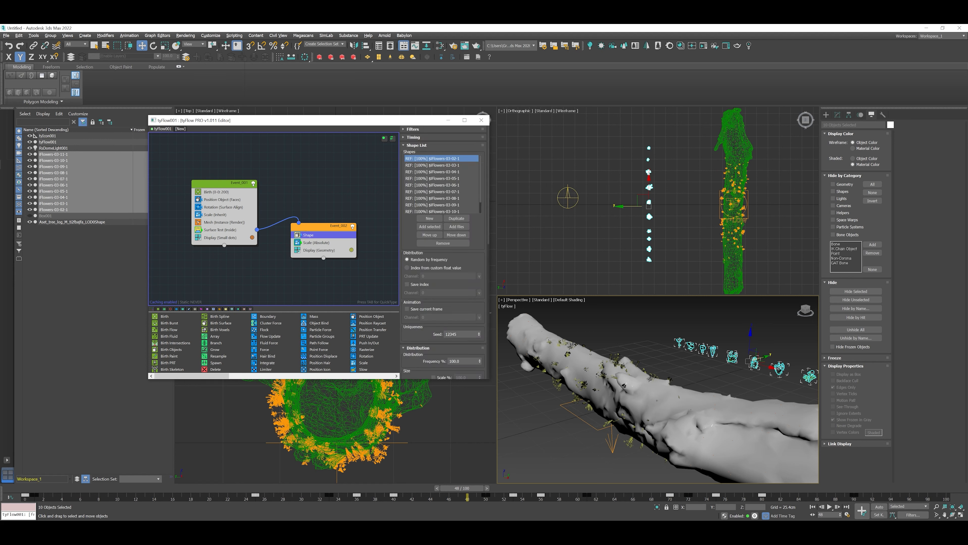
{"action": "key", "text": "Tab"}
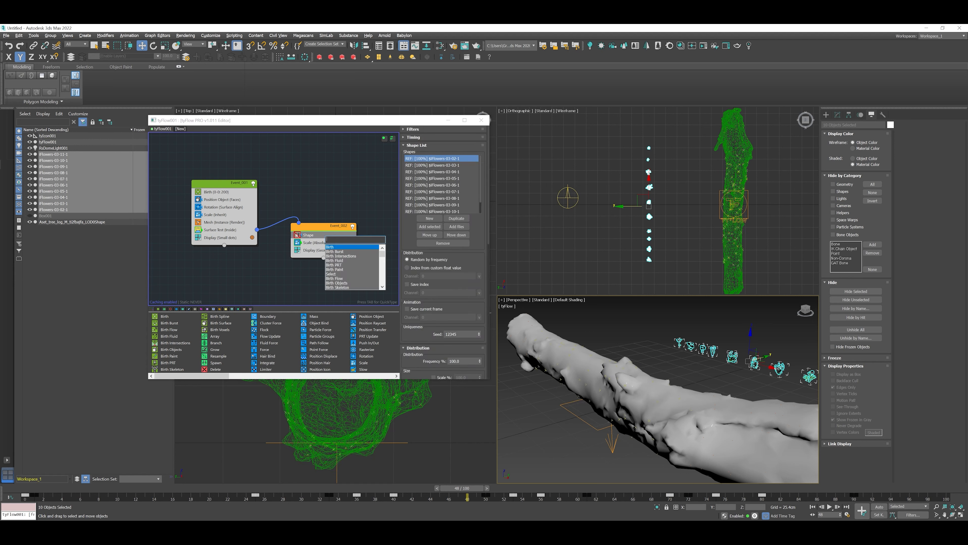
{"action": "type", "text": "shap"}
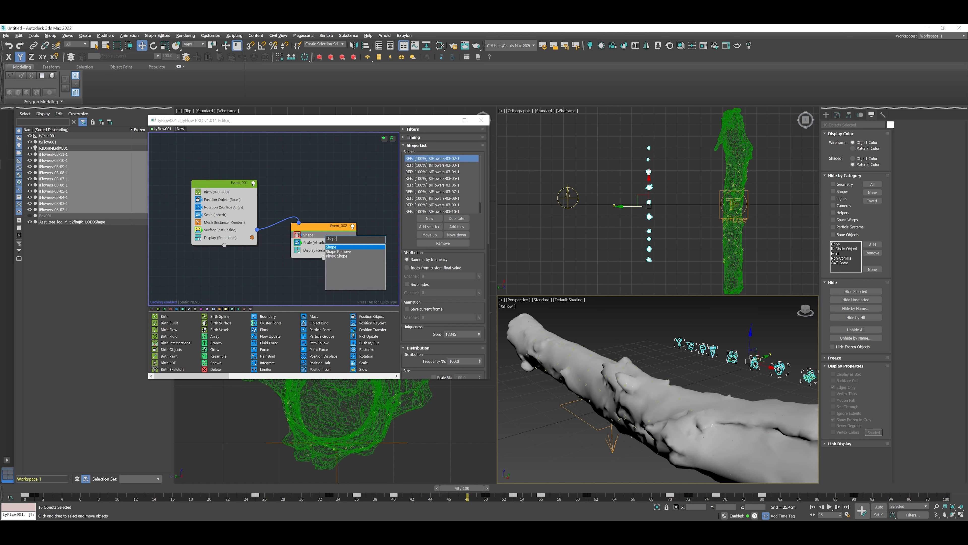
{"action": "type", "text": "e"}
{"action": "key", "text": "Return"}
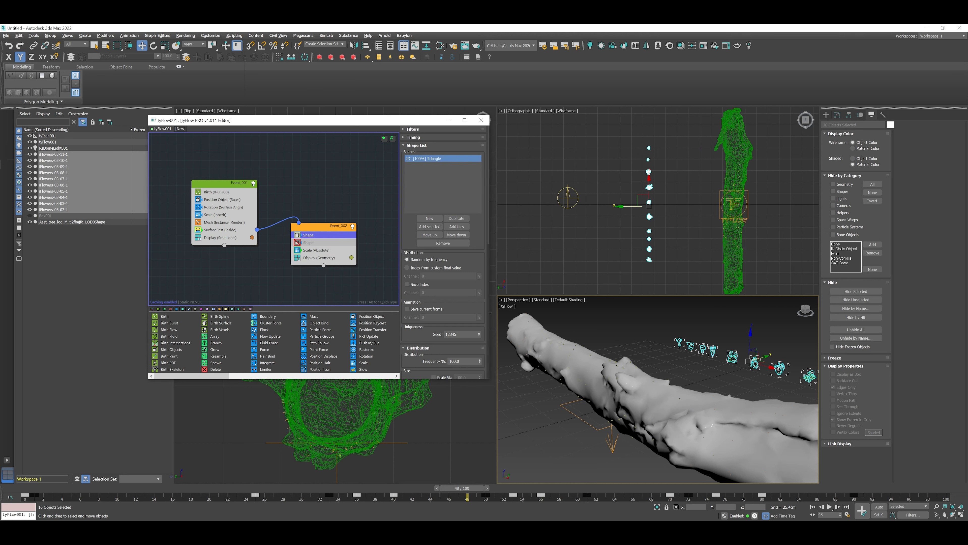
Set the new Shape operator in Event_002 to the 3D Cone (LowRes) mesh and scrub back to frame 42
{"action": "scroll", "coordinate": [443, 251], "scroll_direction": "down", "scroll_amount": 5}
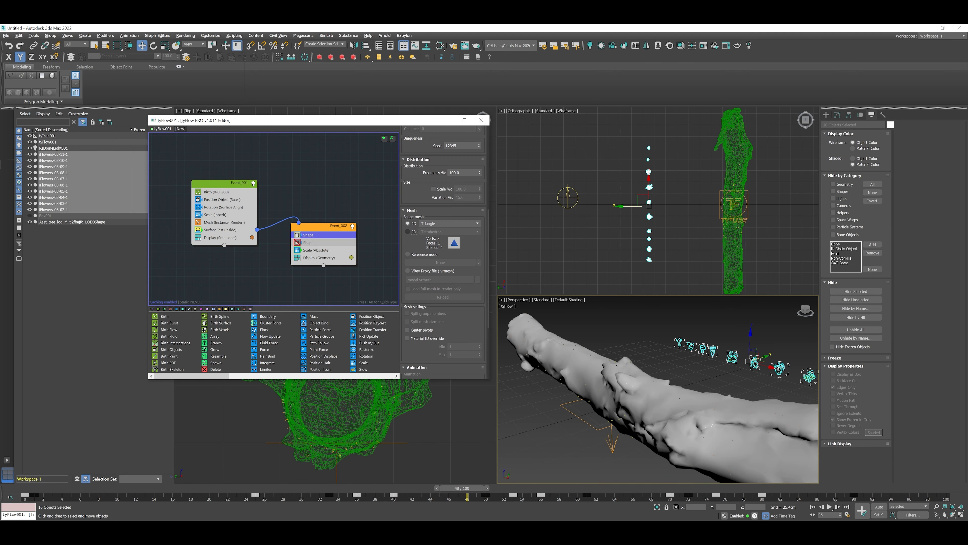
{"action": "left_click", "coordinate": [408, 232]}
{"action": "left_click", "coordinate": [450, 231]}
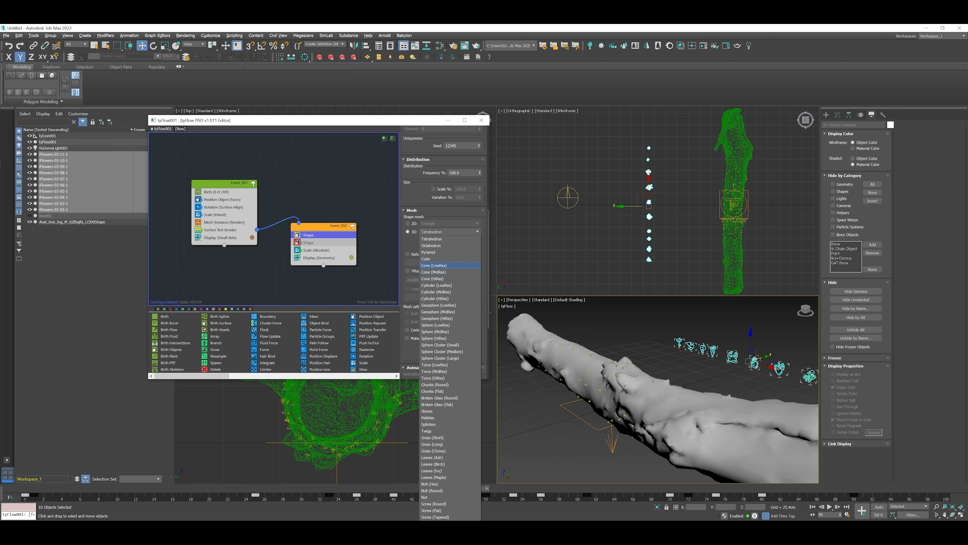
{"action": "left_click", "coordinate": [433, 265]}
{"action": "scroll", "coordinate": [817, 341], "scroll_direction": "up", "scroll_amount": 6}
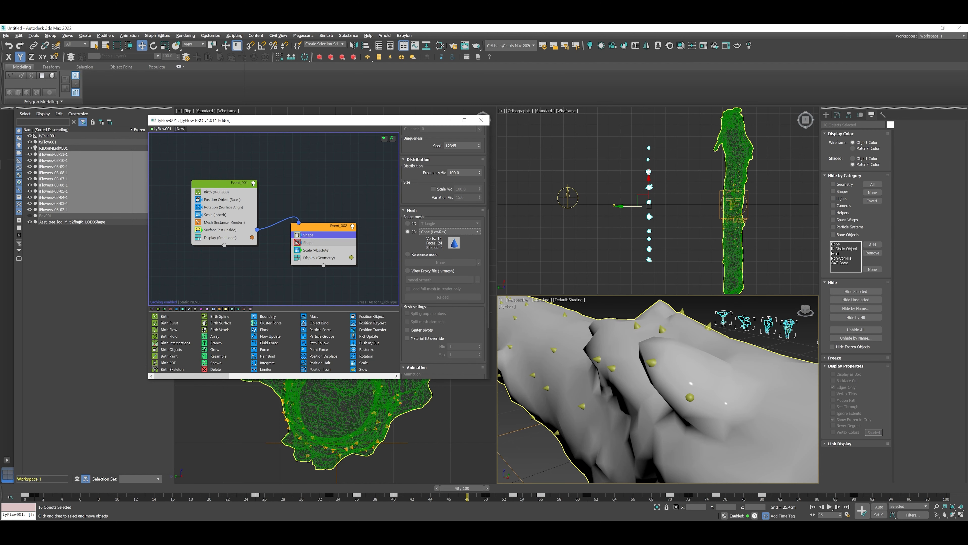
{"action": "middle_click_drag", "start_coordinate": [817, 341], "coordinate": [817, 349]}
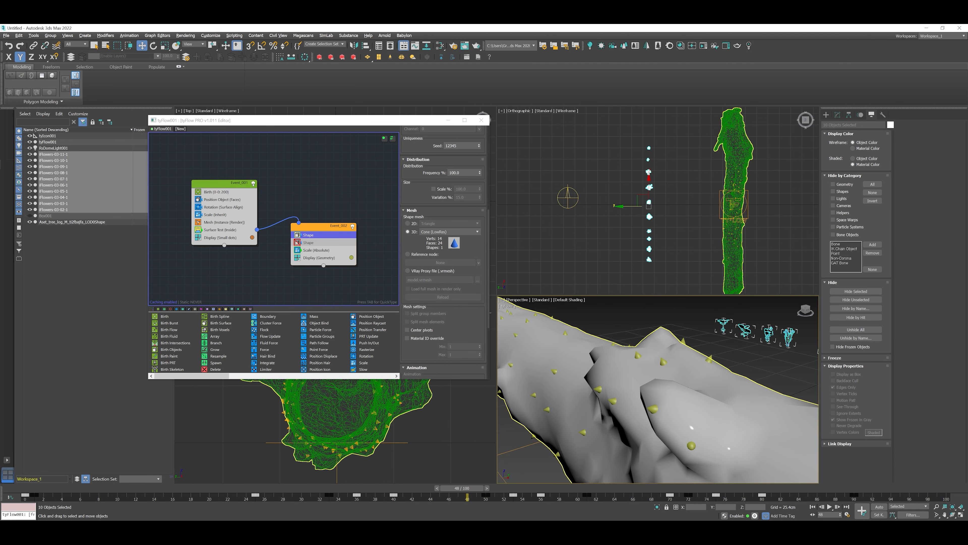
{"action": "scroll", "coordinate": [642, 336], "scroll_direction": "down", "scroll_amount": 3}
{"action": "scroll", "coordinate": [642, 336], "scroll_direction": "up", "scroll_amount": 1}
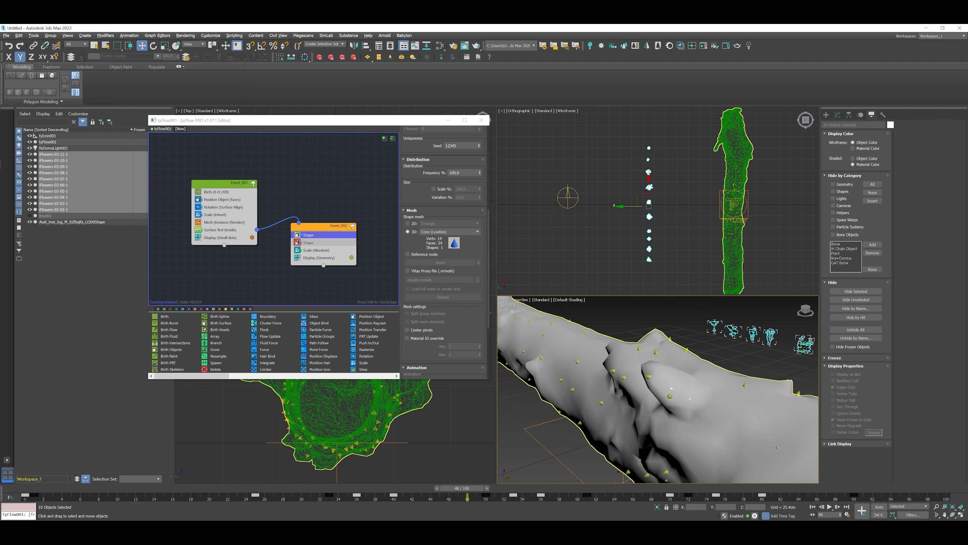
{"action": "left_click_drag", "start_coordinate": [462, 488], "coordinate": [408, 488]}
{"action": "key", "text": "w"}
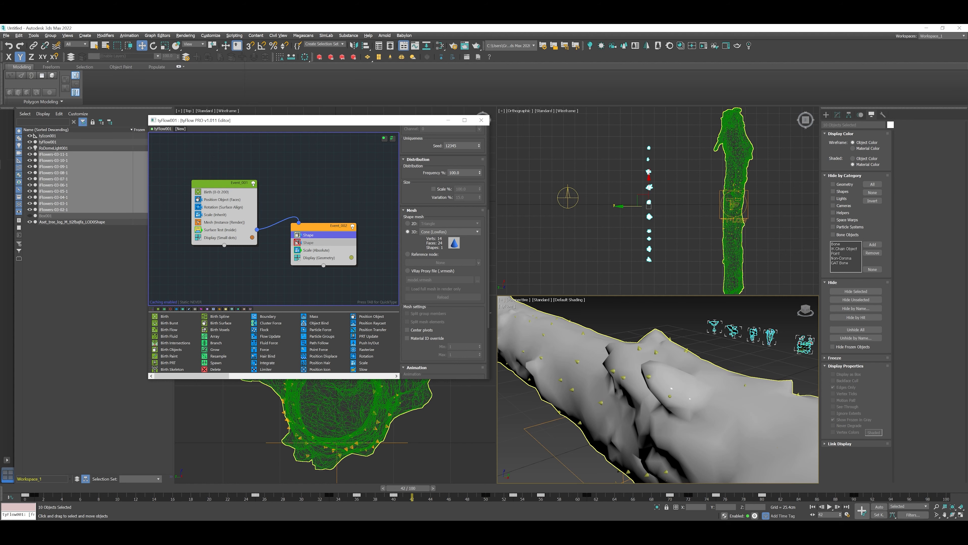
Move the Rotation (Surface Align) operator from Event_001 to the start of Event_002, above the Shape operators
{"action": "middle_click_drag", "start_coordinate": [648, 389], "coordinate": [614, 378]}
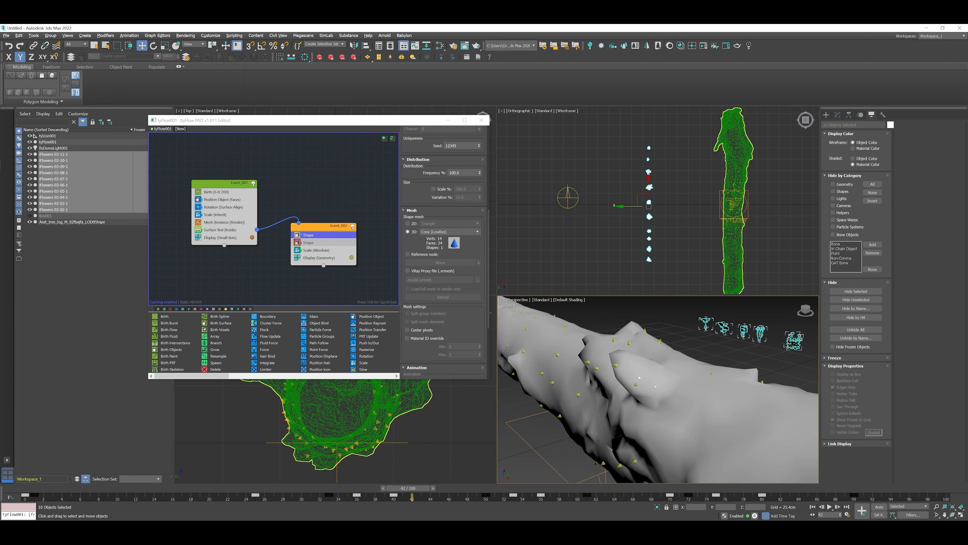
{"action": "left_click", "coordinate": [224, 207]}
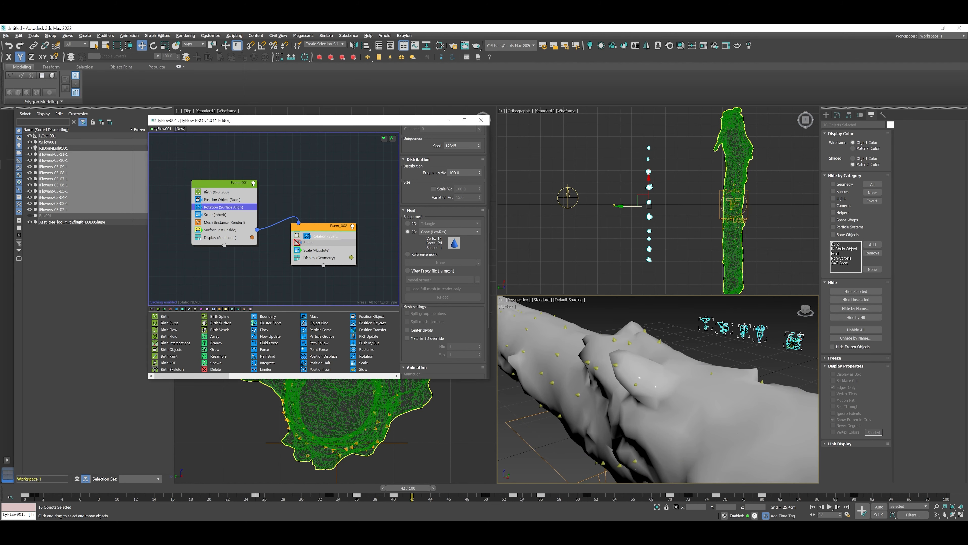
{"action": "left_click_drag", "start_coordinate": [224, 207], "coordinate": [320, 236]}
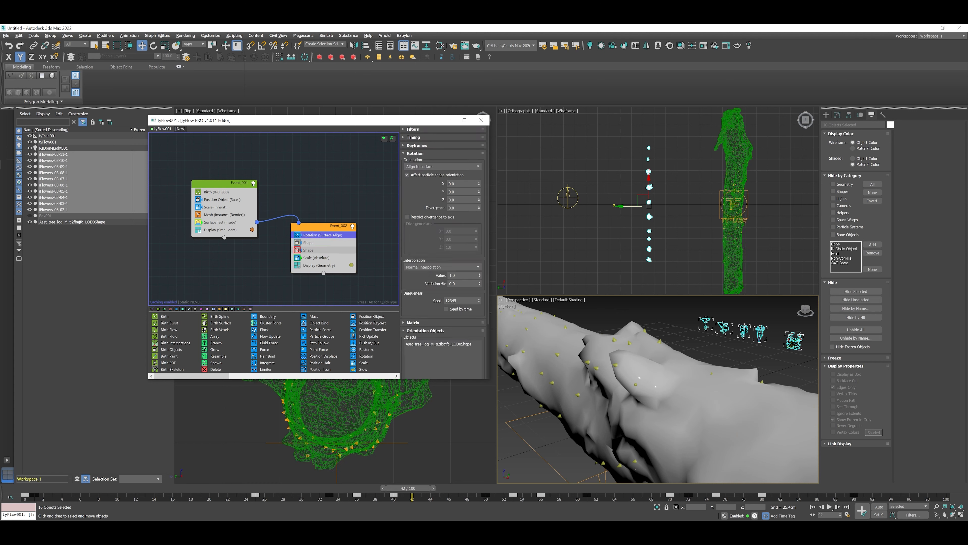
Insert a new Rotation operator into Event_001 directly above the Mesh operator
{"action": "left_click", "coordinate": [224, 215]}
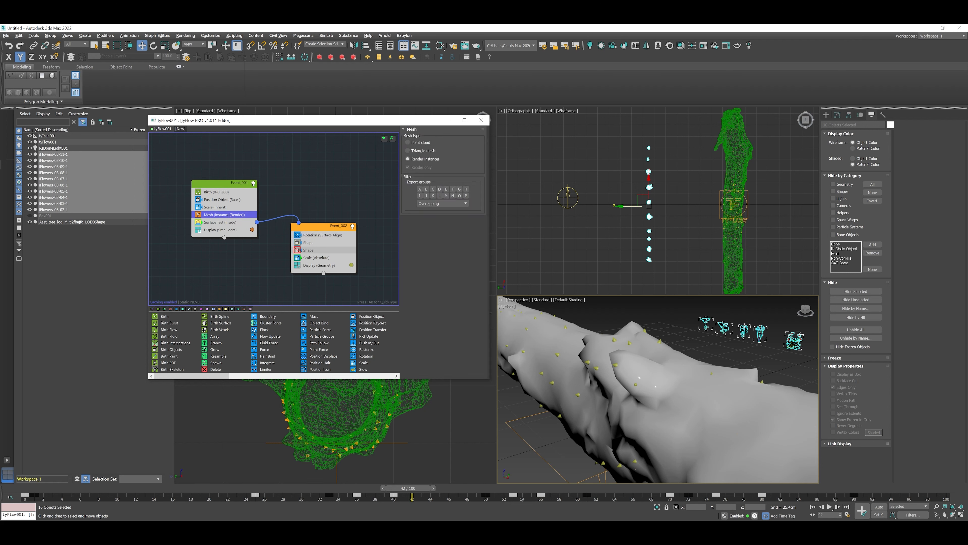
{"action": "key", "text": "Tab"}
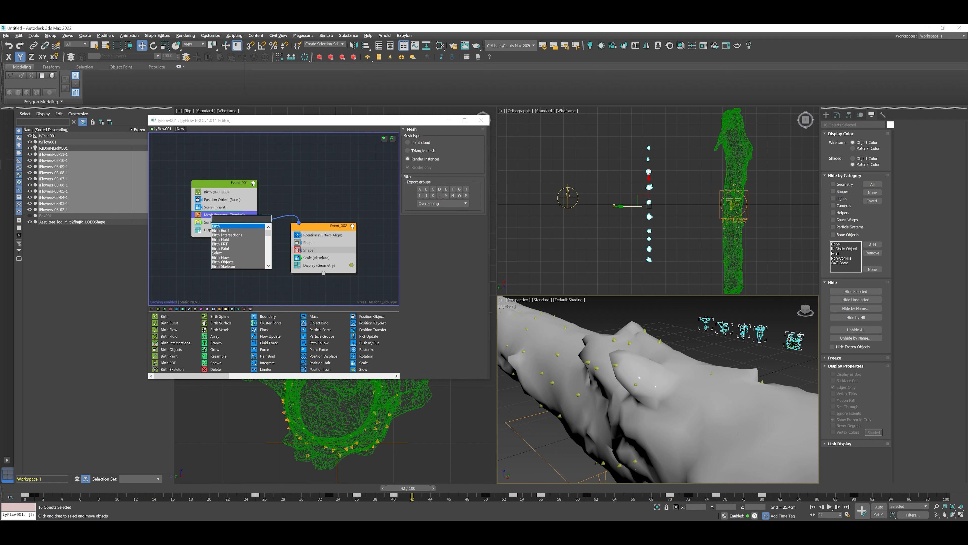
{"action": "type", "text": "ro"}
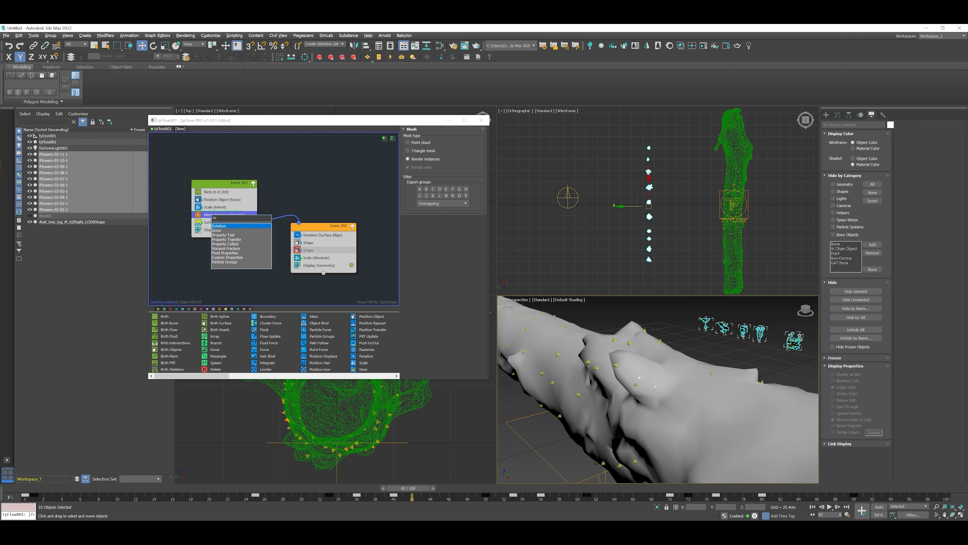
{"action": "key", "text": "Escape"}
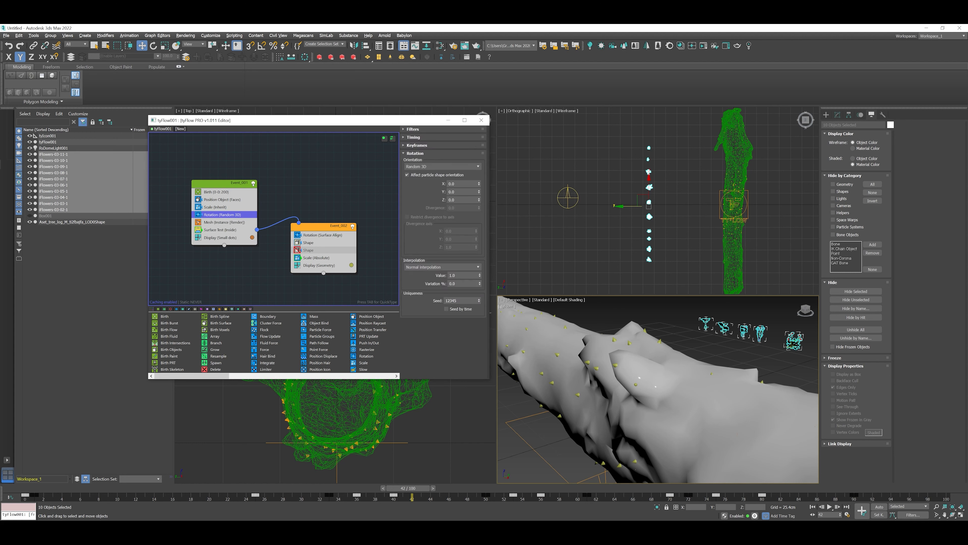
Disable the Scale (Inherit) operator in Event_001
{"action": "left_click", "coordinate": [224, 207]}
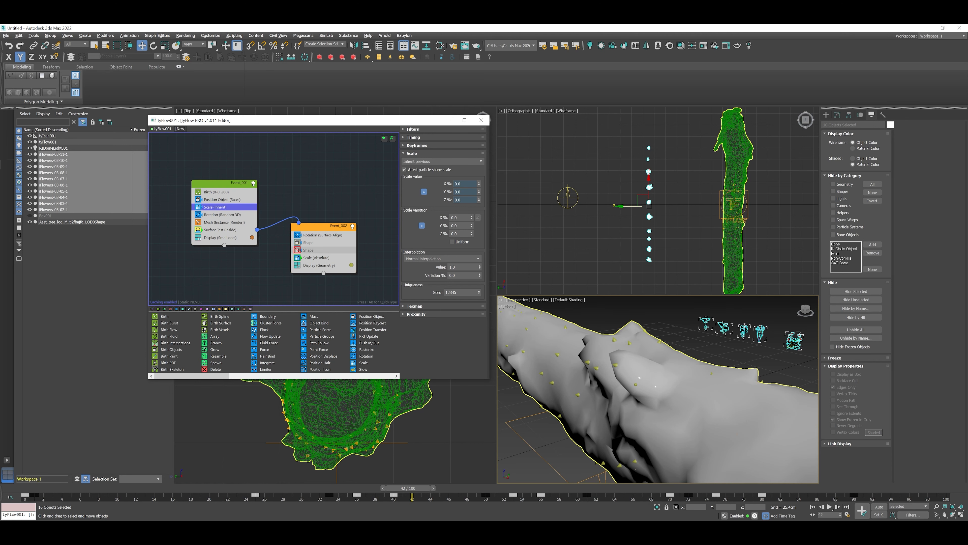
{"action": "middle_click_drag", "start_coordinate": [636, 381], "coordinate": [688, 411]}
{"action": "left_click", "coordinate": [198, 207]}
{"action": "middle_click_drag", "start_coordinate": [644, 381], "coordinate": [686, 412]}
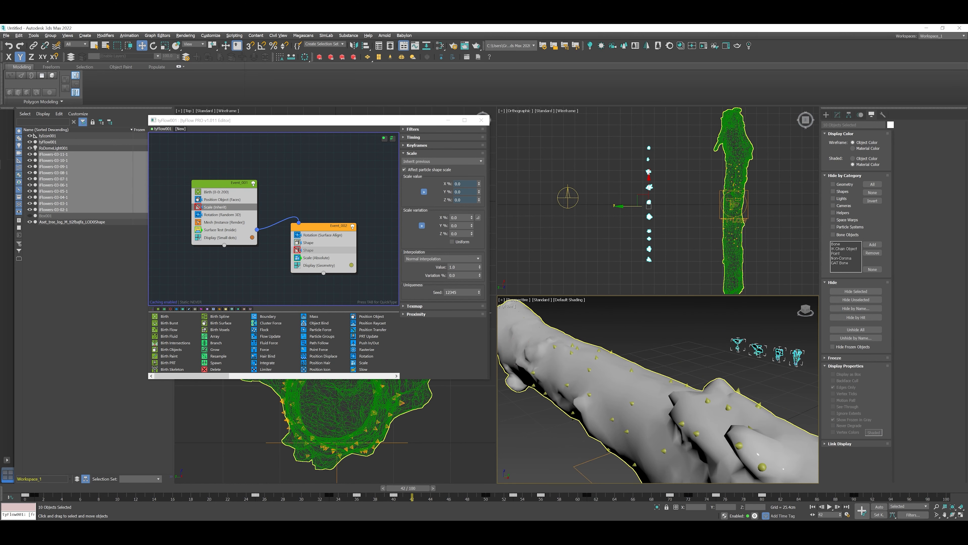
Set the display mode of Event_001's Display operator to Geometry
{"action": "left_click", "coordinate": [221, 237]}
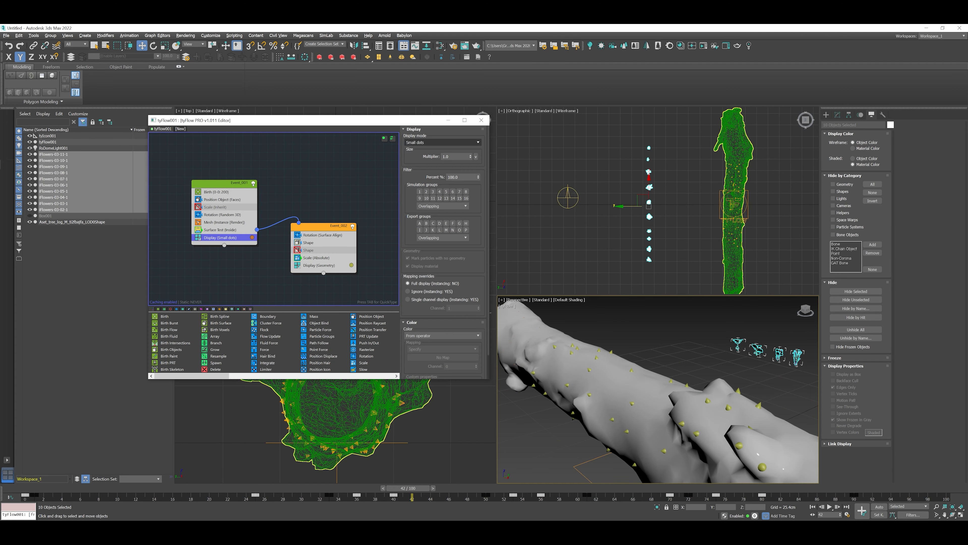
{"action": "left_click", "coordinate": [442, 142]}
{"action": "left_click", "coordinate": [431, 189]}
{"action": "middle_click_drag", "start_coordinate": [640, 381], "coordinate": [706, 409]}
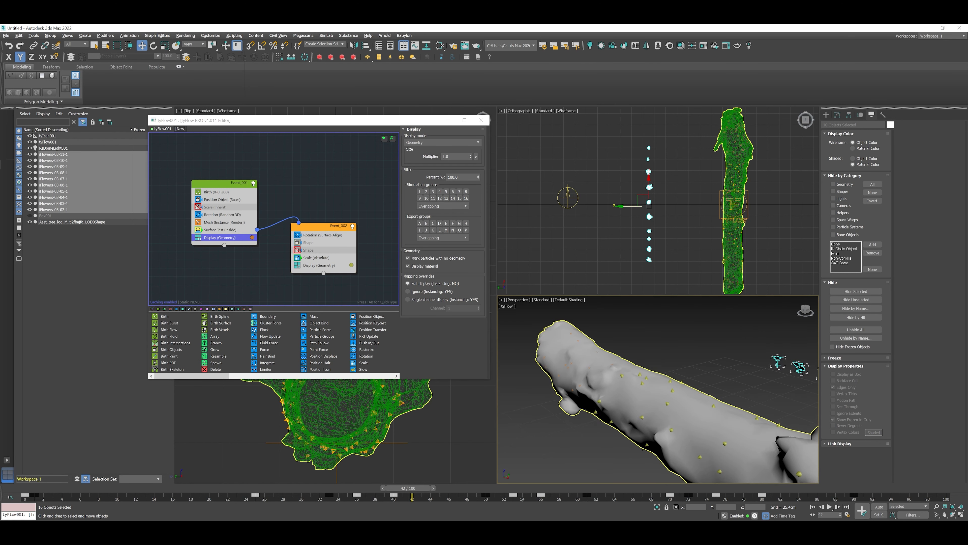
Copy the cone Shape operator from Event_002 into Event_001 above the Mesh operator and go to frame 0
{"action": "right_click", "coordinate": [313, 243]}
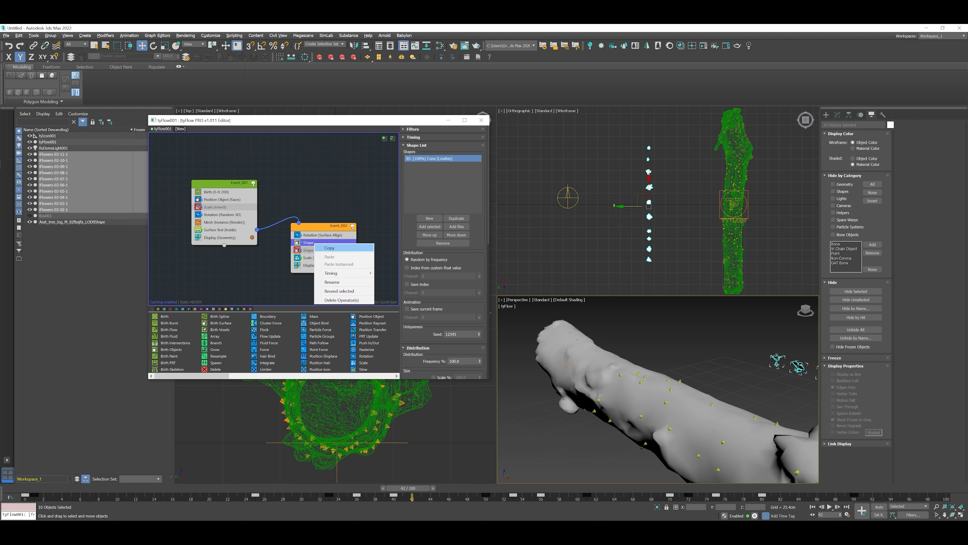
{"action": "left_click", "coordinate": [324, 248]}
{"action": "right_click", "coordinate": [209, 221]}
{"action": "left_click", "coordinate": [220, 236]}
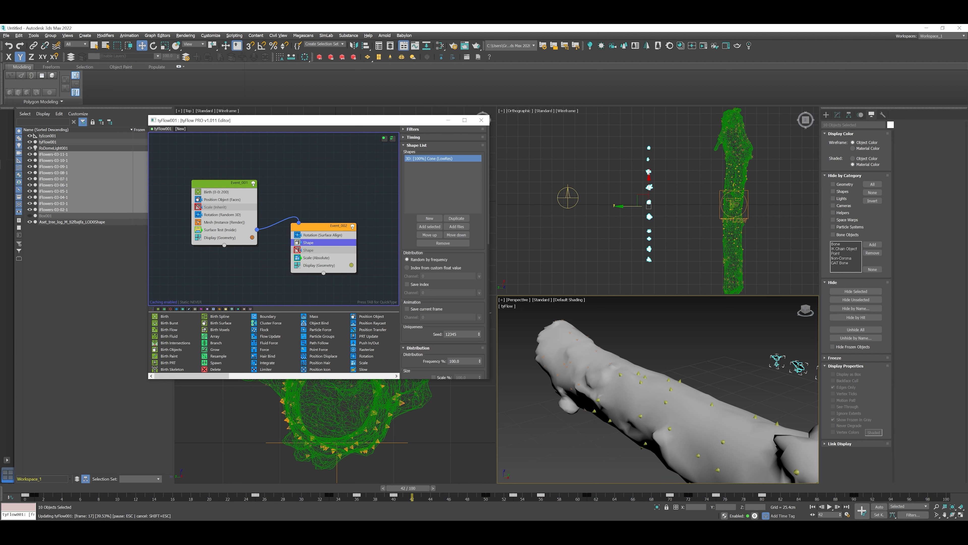
{"action": "scroll", "coordinate": [658, 389], "scroll_direction": "up", "scroll_amount": 5}
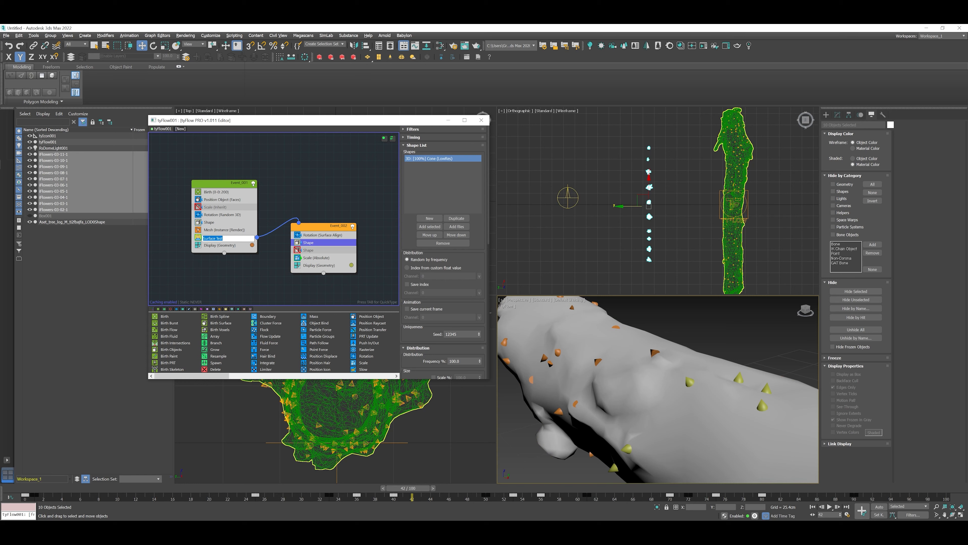
{"action": "key", "text": "Return"}
{"action": "key", "text": "Home"}
Disable Event_001's Rotation operator, examine the unrotated cones along the log, and enable the operator again
{"action": "left_click", "coordinate": [198, 214]}
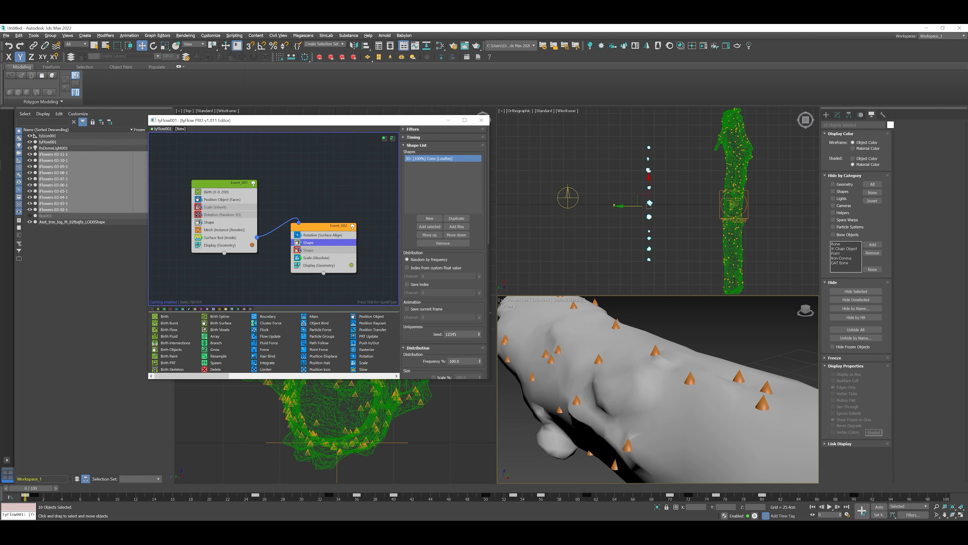
{"action": "scroll", "coordinate": [658, 389], "scroll_direction": "down", "scroll_amount": 3}
{"action": "scroll", "coordinate": [658, 389], "scroll_direction": "up", "scroll_amount": 2}
{"action": "middle_click_drag", "start_coordinate": [658, 389], "coordinate": [643, 377], "text": "alt"}
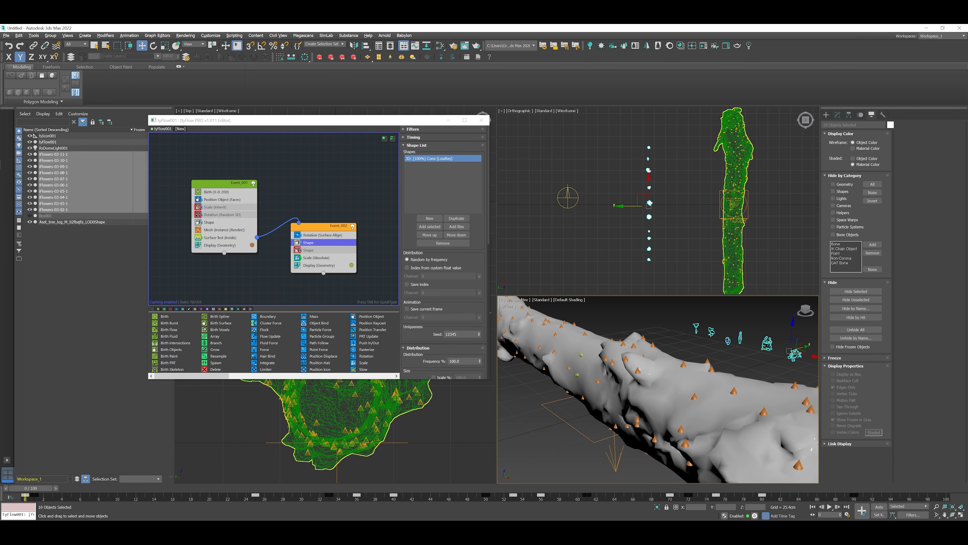
{"action": "left_click", "coordinate": [198, 215]}
Set Event_001's Rotation operator to Align to surface with the tree log mesh as its orientation object
{"action": "left_click", "coordinate": [222, 214]}
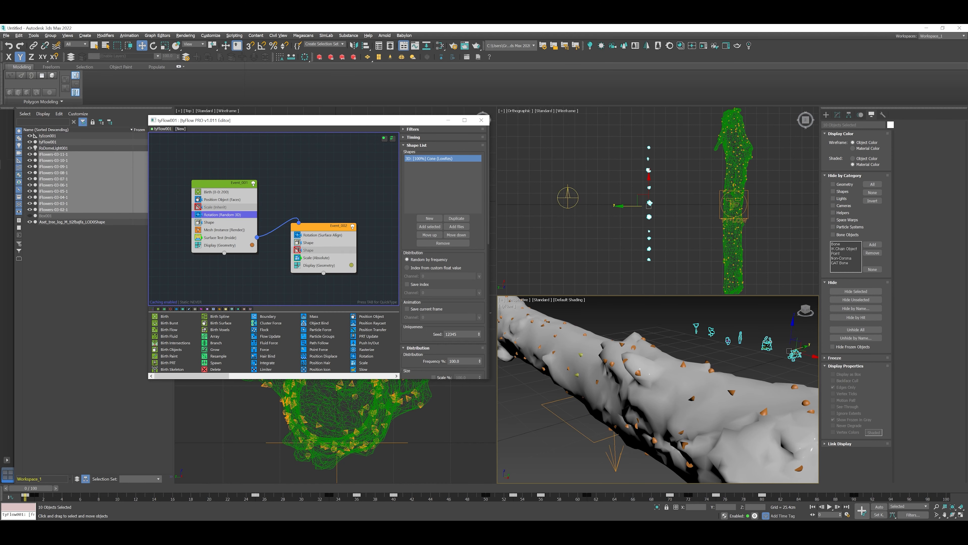
{"action": "left_click", "coordinate": [442, 166]}
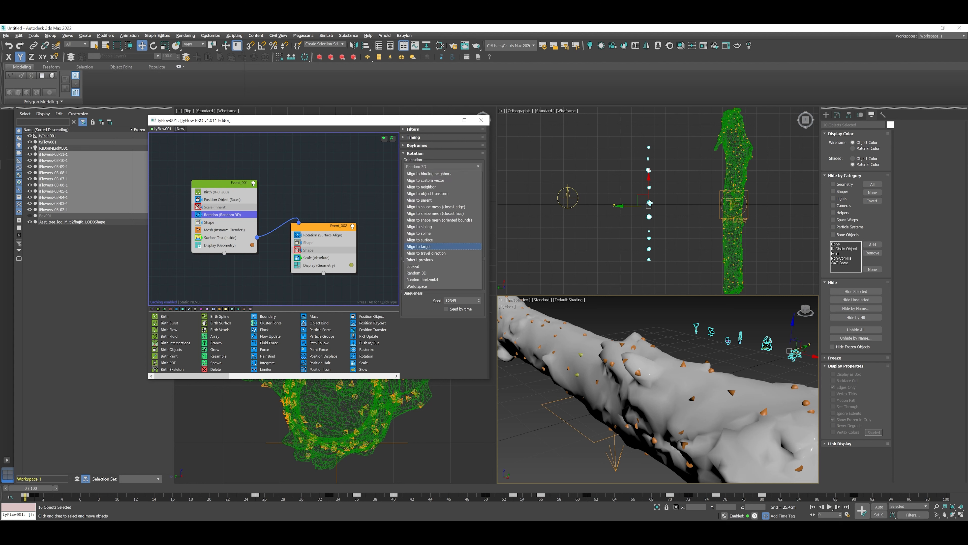
{"action": "left_click", "coordinate": [420, 240]}
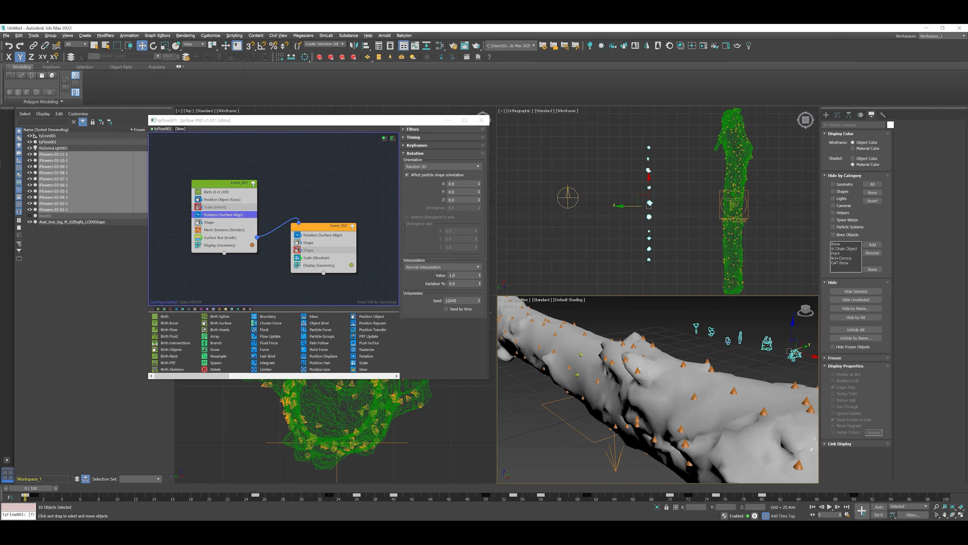
{"action": "scroll", "coordinate": [442, 244], "scroll_direction": "down", "scroll_amount": 5}
{"action": "left_click", "coordinate": [429, 367]}
{"action": "left_click", "coordinate": [589, 340]}
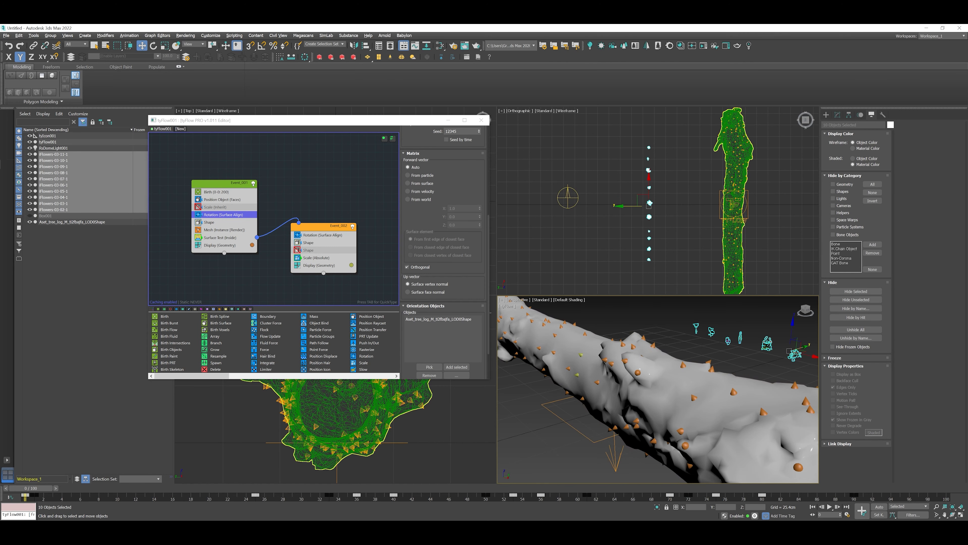
{"action": "scroll", "coordinate": [442, 252], "scroll_direction": "up", "scroll_amount": 5}
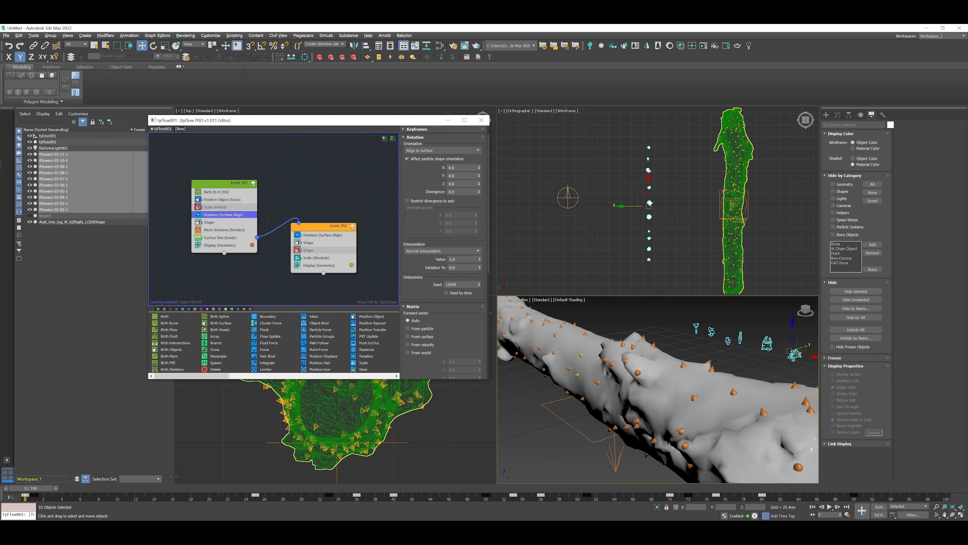
{"action": "left_click_drag", "start_coordinate": [479, 183], "coordinate": [480, 121]}
{"action": "right_click", "coordinate": [479, 184]}
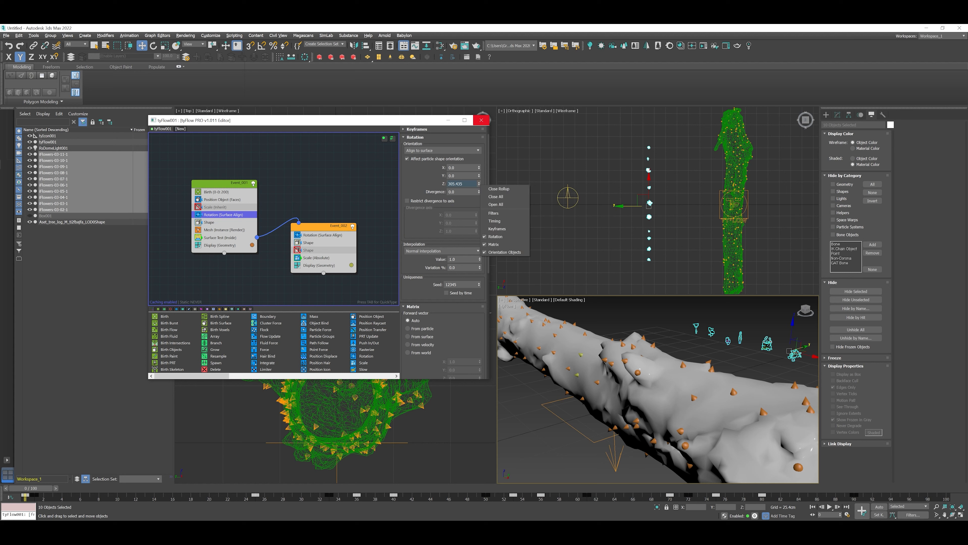
{"action": "right_click", "coordinate": [479, 185]}
Set the Y rotation value of Event_001's Rotation operator to 90
{"action": "left_click", "coordinate": [479, 176]}
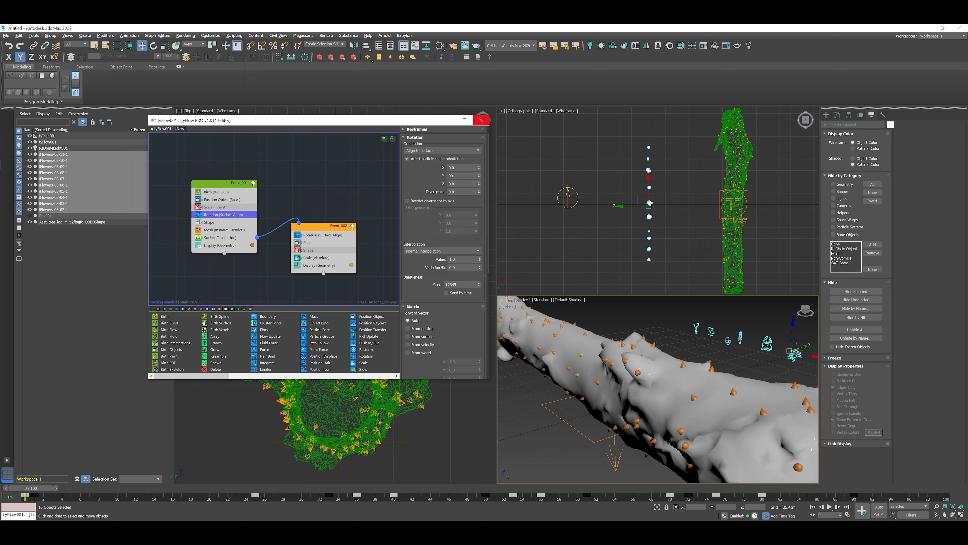
{"action": "key", "text": "Return"}
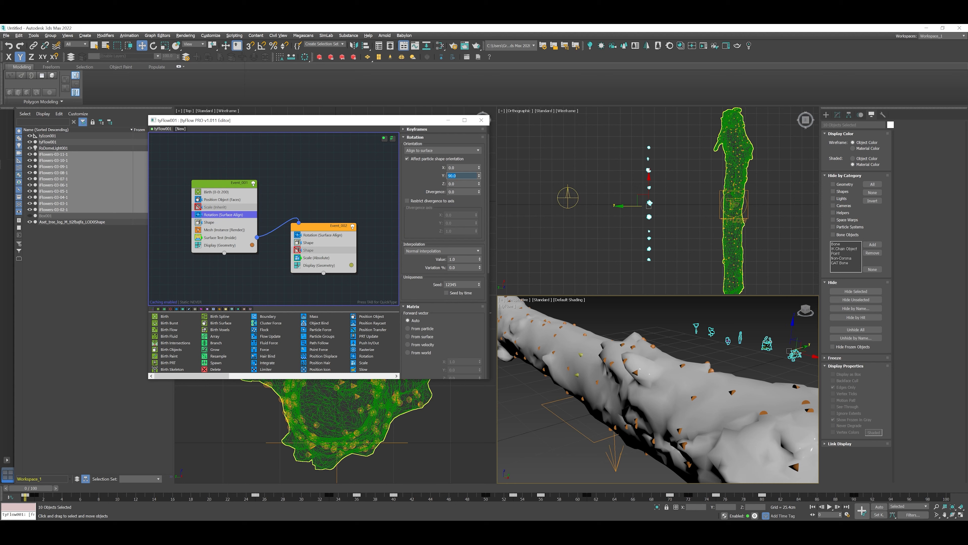
Scrub the timeline to frame 18 and set the timing of Event_002's Rotation (Surface Align) operator to Continuous
{"action": "left_click", "coordinate": [322, 234]}
{"action": "key", "text": "slash"}
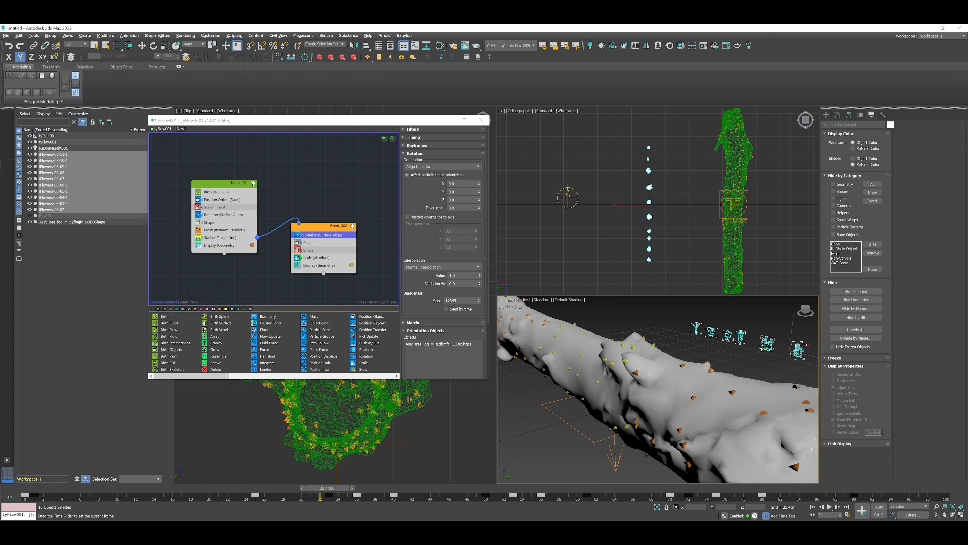
{"action": "key", "text": "/"}
{"action": "key", "text": "w"}
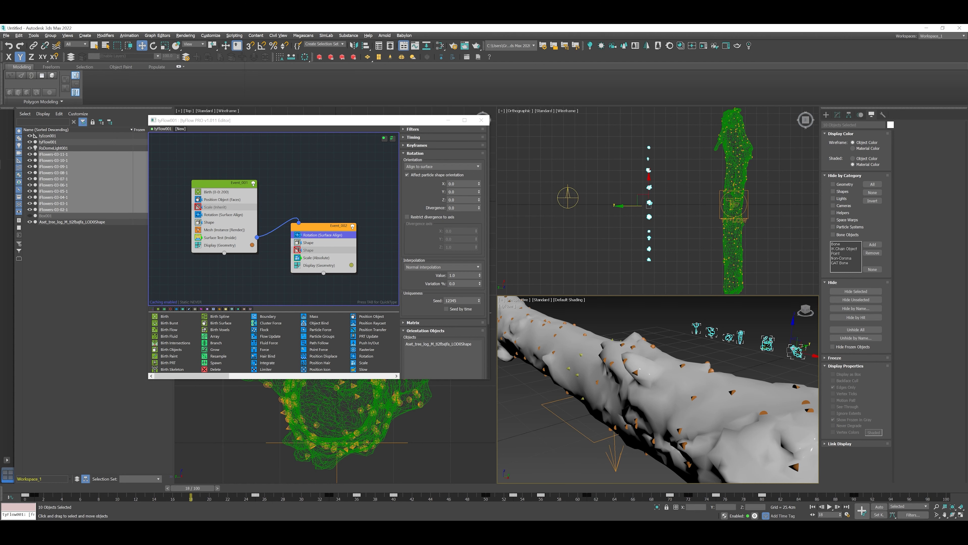
{"action": "left_click", "coordinate": [416, 145]}
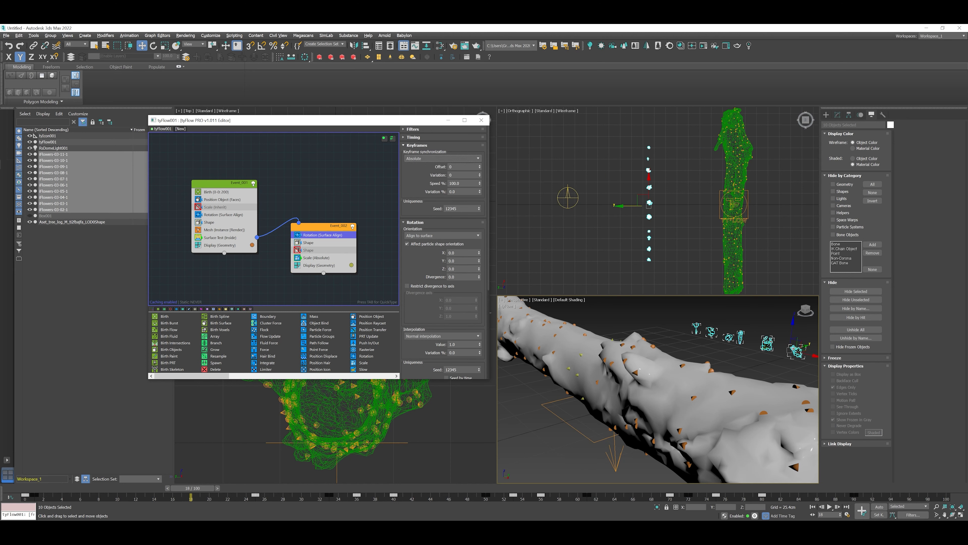
{"action": "left_click", "coordinate": [413, 137]}
{"action": "left_click", "coordinate": [442, 145]}
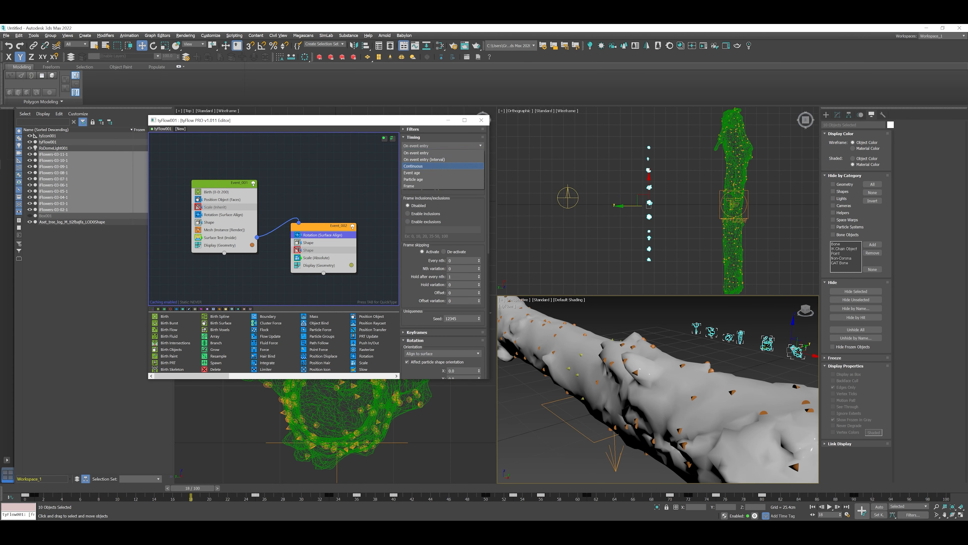
{"action": "left_click", "coordinate": [420, 166]}
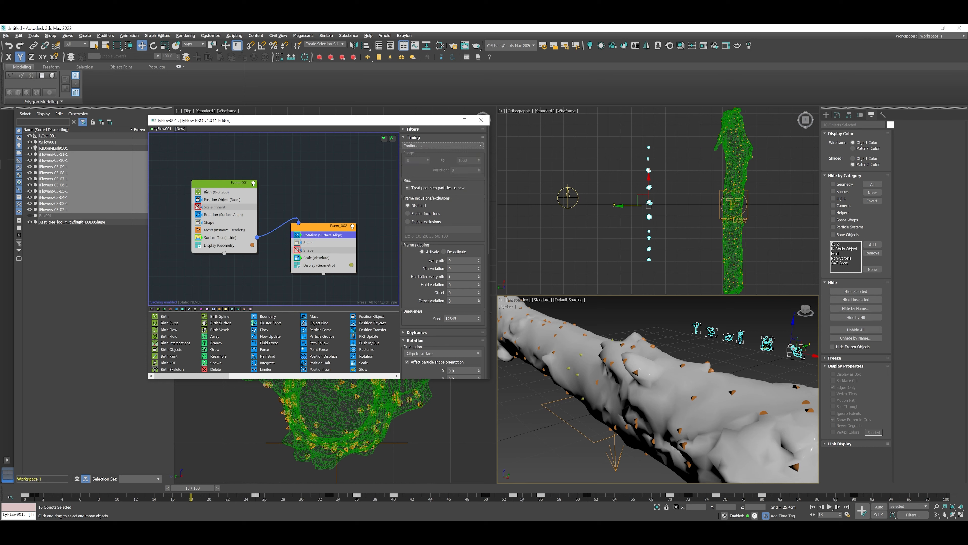
Scrub the timeline to frame 31 and set the interpolation of Event_002's Rotation operator to Curve interpolation (static)
{"action": "left_click_drag", "start_coordinate": [193, 488], "coordinate": [309, 488]}
{"action": "key", "text": "w"}
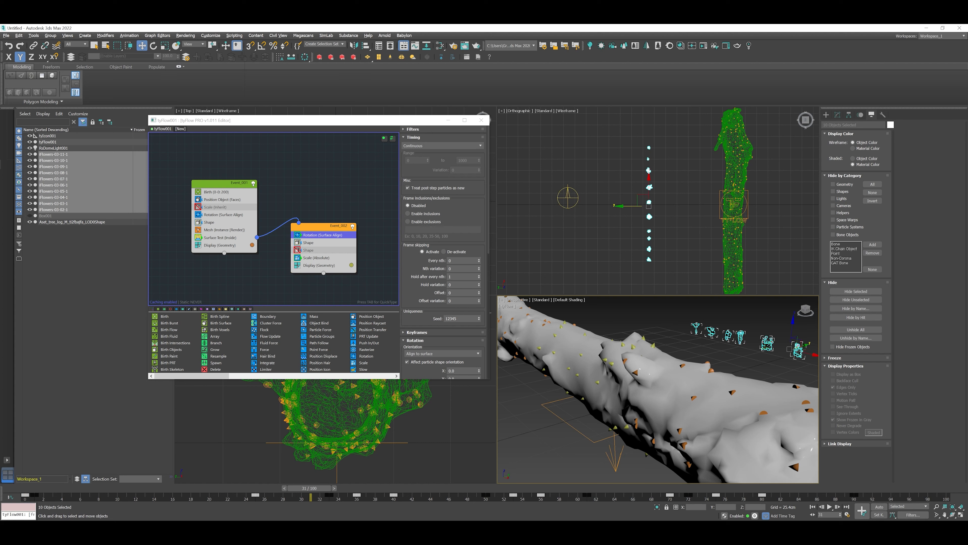
{"action": "scroll", "coordinate": [443, 248], "scroll_direction": "down", "scroll_amount": 5}
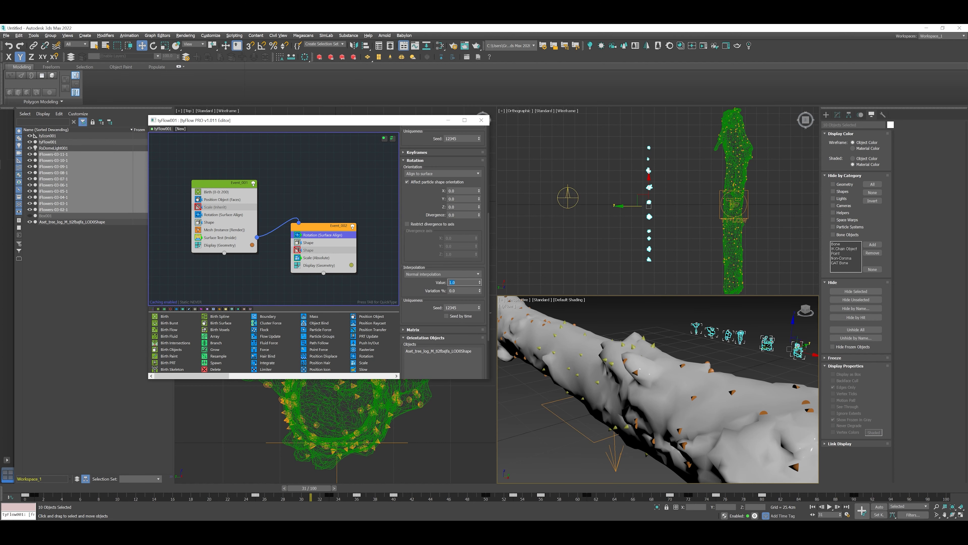
{"action": "left_click", "coordinate": [442, 274]}
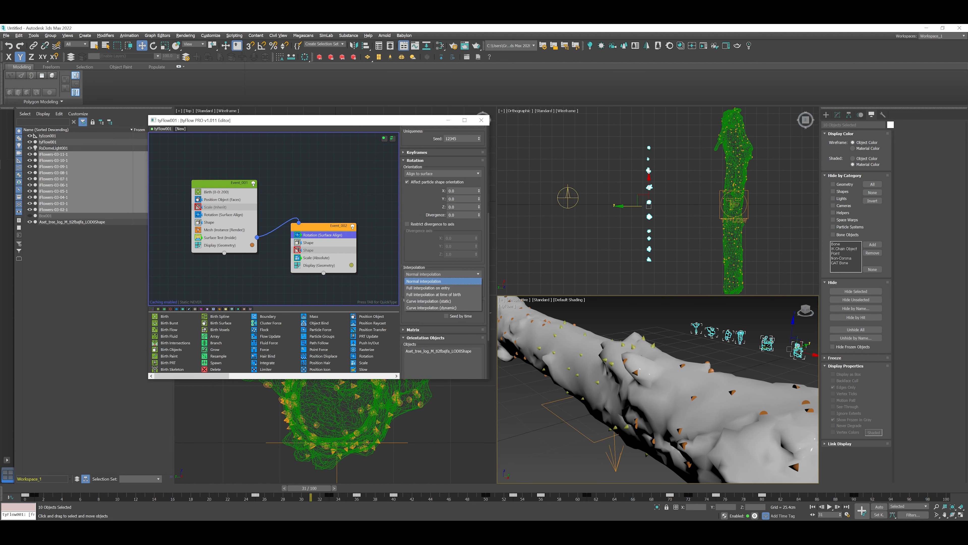
{"action": "key", "text": "Escape"}
{"action": "left_click", "coordinate": [442, 274]}
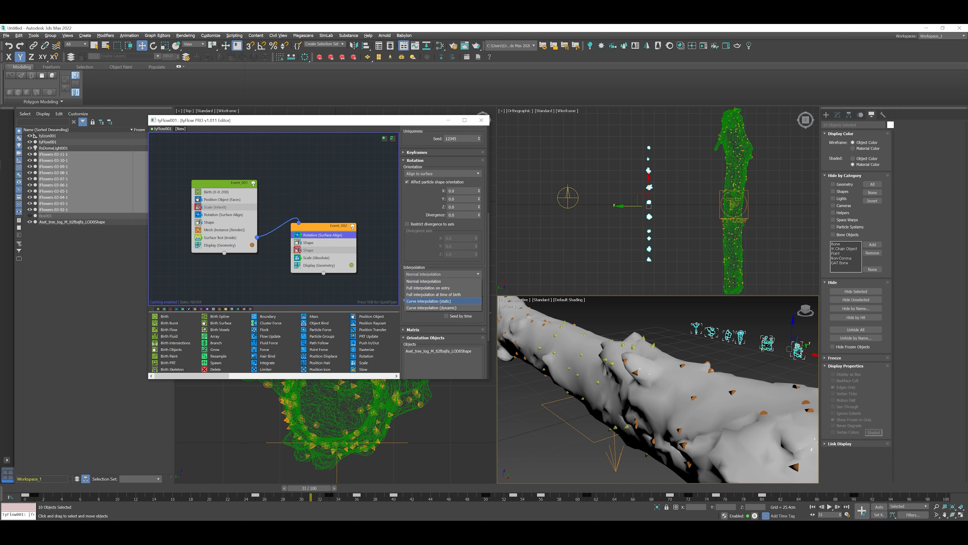
{"action": "left_click", "coordinate": [429, 301]}
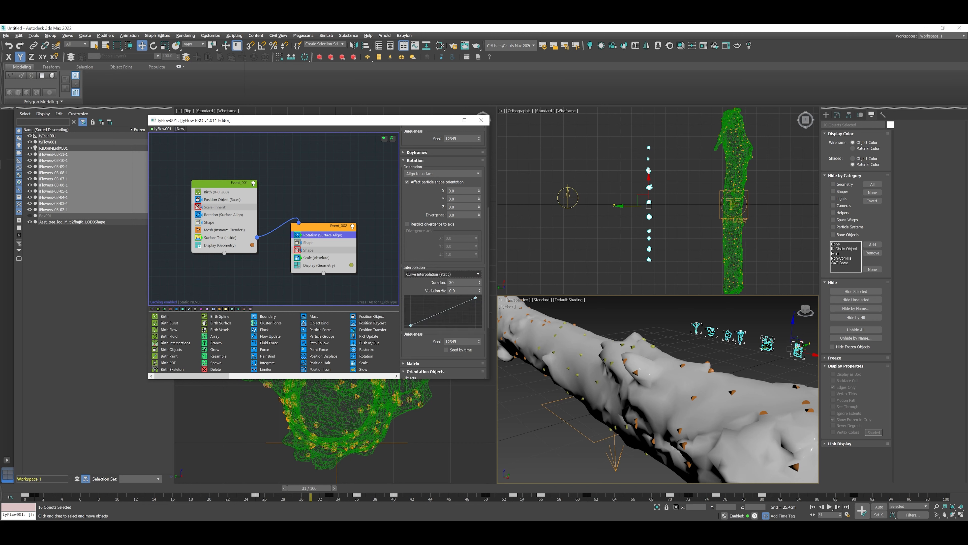
Add a point to the Rotation operator's interpolation curve, shape it to rise quickly and ease out, and scrub to frame 100
{"action": "right_click", "coordinate": [442, 312]}
{"action": "left_click", "coordinate": [463, 342]}
{"action": "left_click_drag", "start_coordinate": [442, 312], "coordinate": [445, 319]}
{"action": "left_click_drag", "start_coordinate": [311, 487], "coordinate": [937, 488]}
{"action": "key", "text": "w"}
{"action": "left_click_drag", "start_coordinate": [444, 319], "coordinate": [436, 300]}
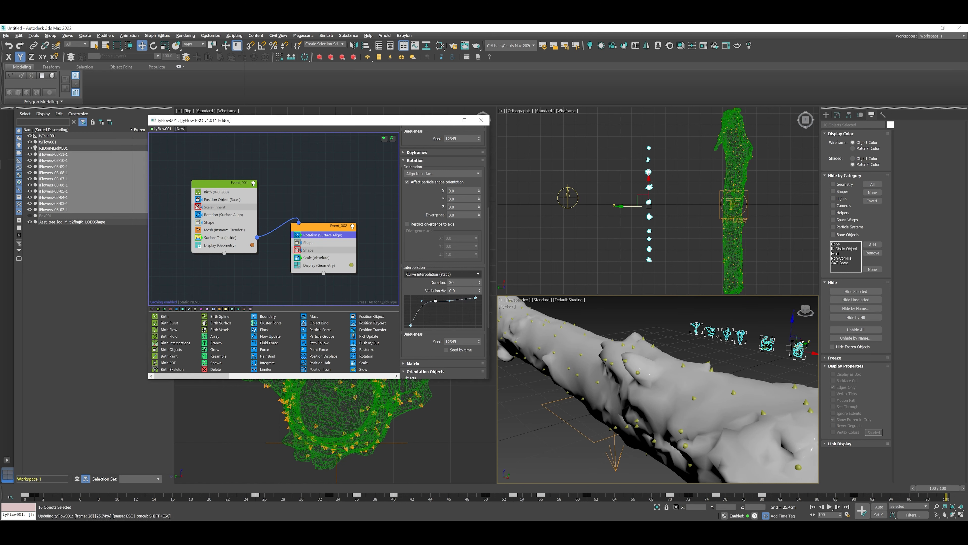
{"action": "left_click_drag", "start_coordinate": [450, 301], "coordinate": [431, 305]}
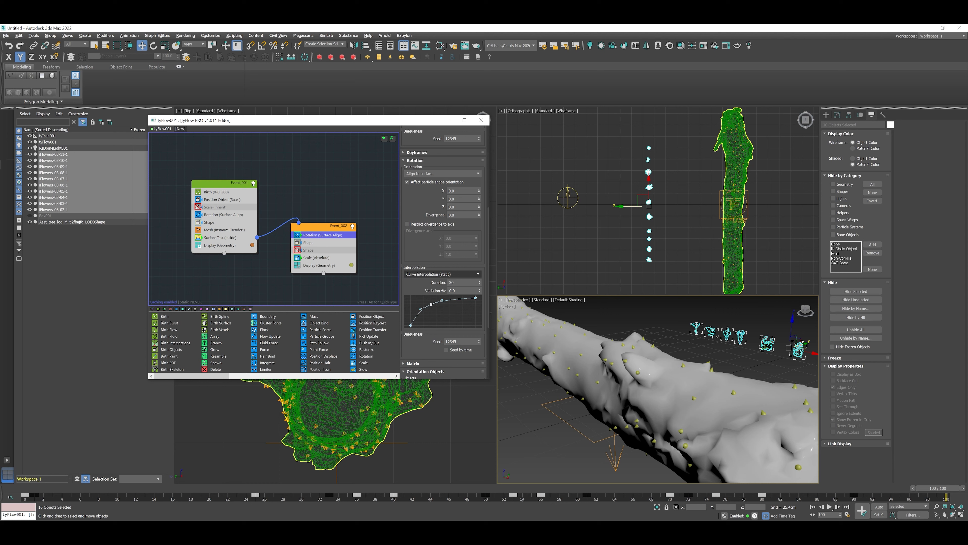
Play the animation from the start and set the X, Y and Z values of Event_002's Scale operator to 250%
{"action": "key", "text": "Home"}
{"action": "key", "text": "slash"}
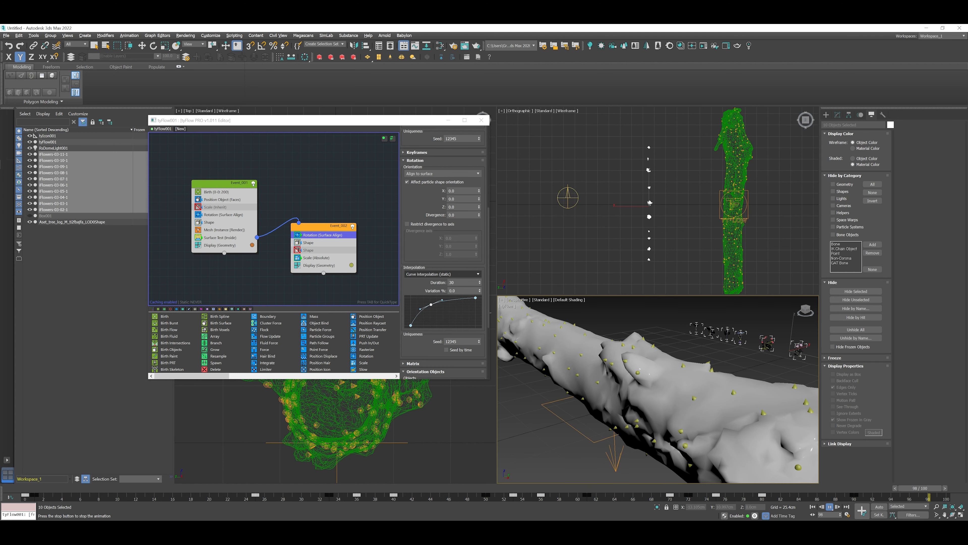
{"action": "scroll", "coordinate": [621, 398], "scroll_direction": "down", "scroll_amount": 4}
{"action": "scroll", "coordinate": [620, 399], "scroll_direction": "up", "scroll_amount": 4}
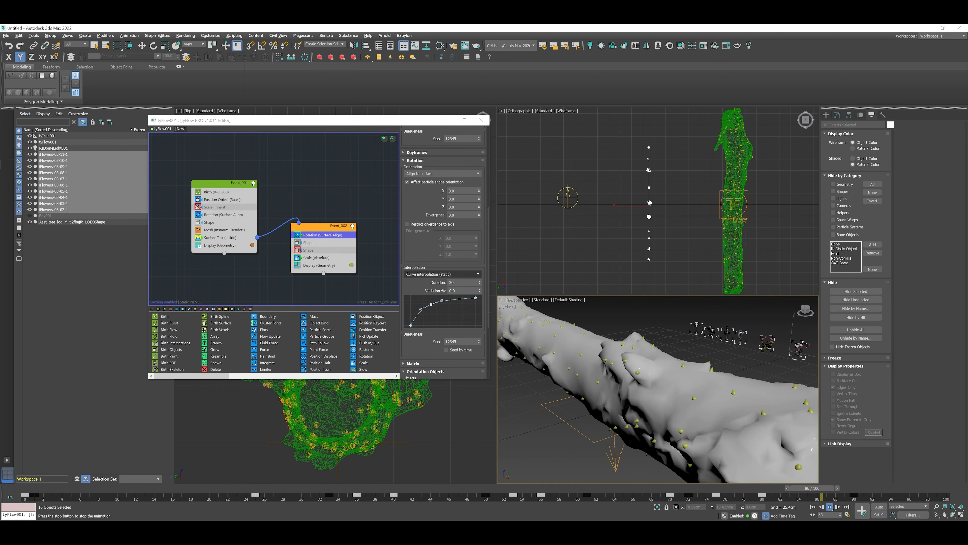
{"action": "left_click", "coordinate": [308, 242]}
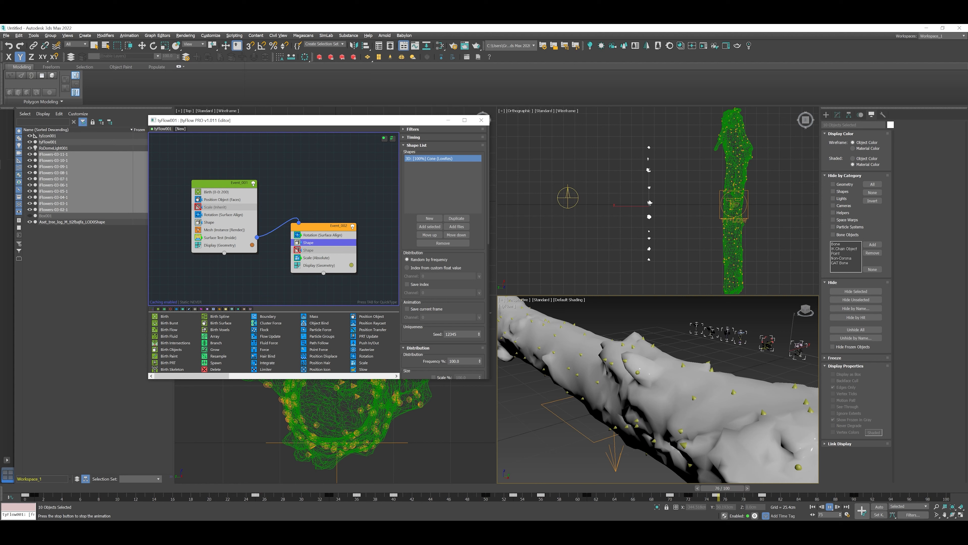
{"action": "left_click", "coordinate": [317, 258]}
{"action": "scroll", "coordinate": [442, 267], "scroll_direction": "down", "scroll_amount": 4}
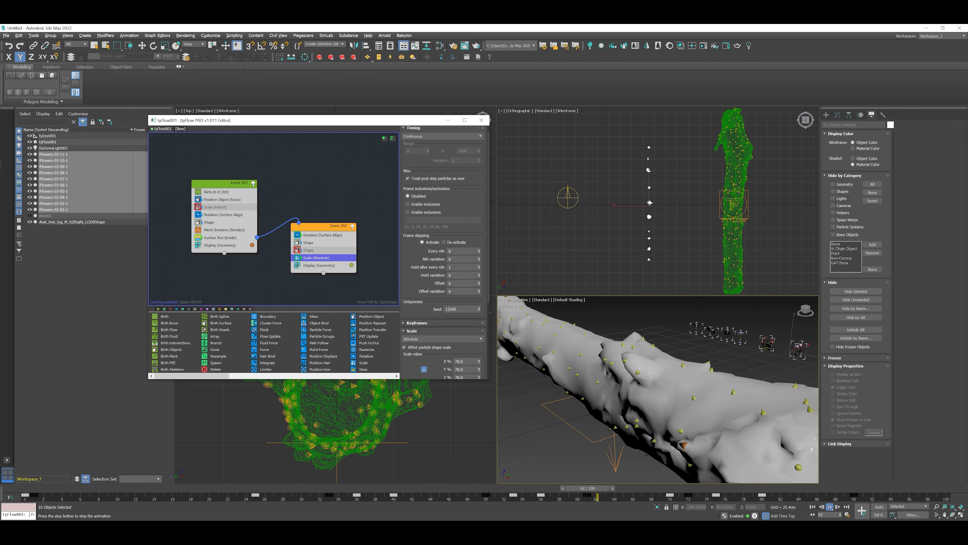
{"action": "double_click", "coordinate": [461, 270]}
{"action": "type", "text": "25"}
{"action": "key", "text": "Return"}
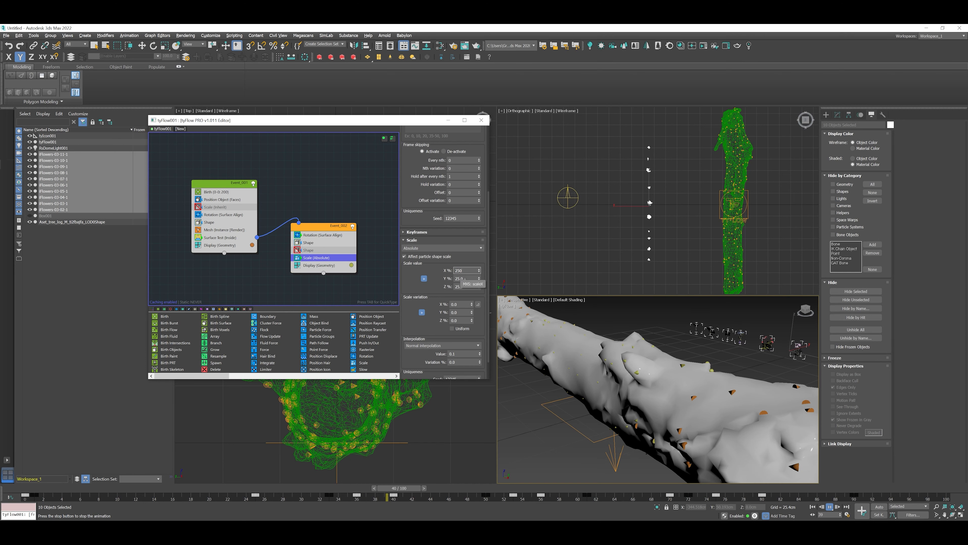
{"action": "type", "text": "250"}
{"action": "key", "text": "Return"}
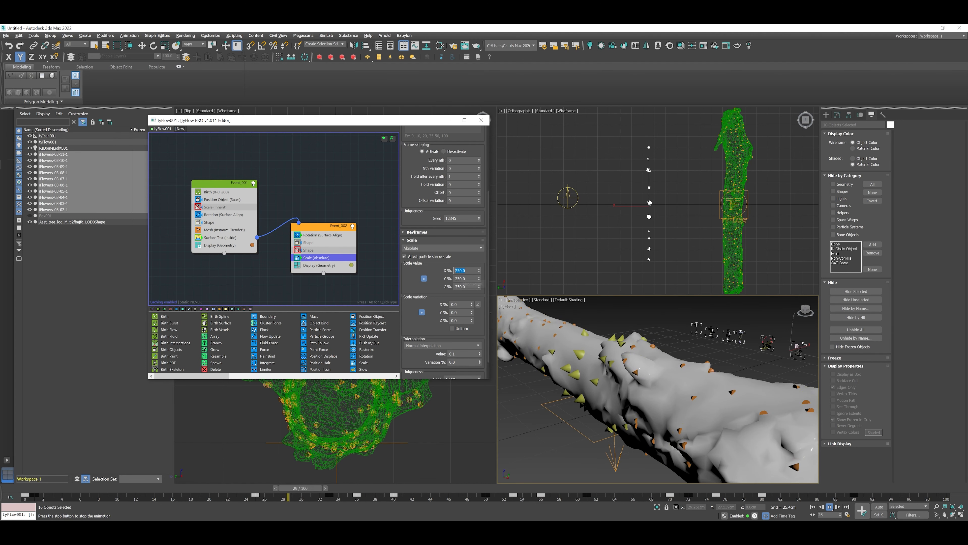
Examine the enlarged cones along the log and set the interpolation duration of Event_002's Rotation operator to 60
{"action": "scroll", "coordinate": [545, 401], "scroll_direction": "down", "scroll_amount": 4}
{"action": "middle_click_drag", "start_coordinate": [625, 408], "coordinate": [640, 405]}
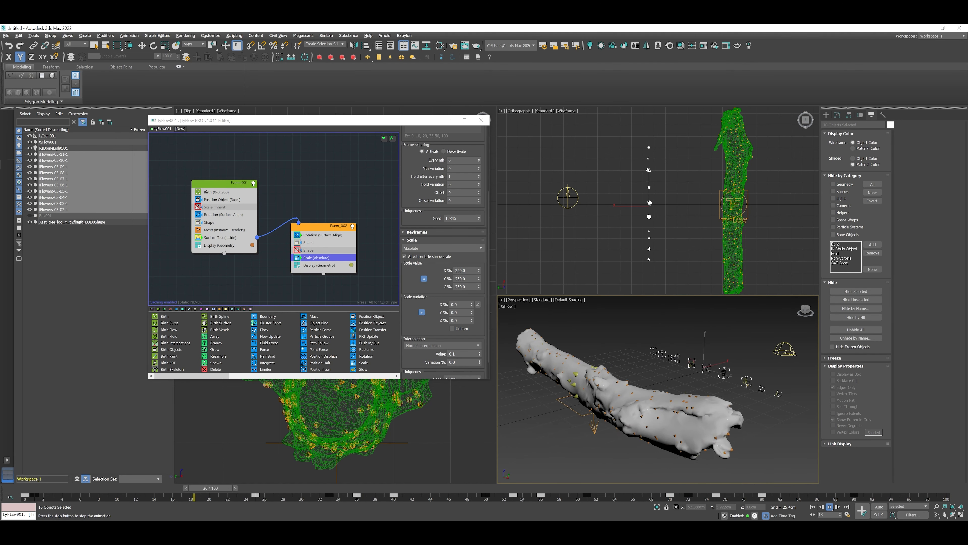
{"action": "scroll", "coordinate": [720, 430], "scroll_direction": "up", "scroll_amount": 5}
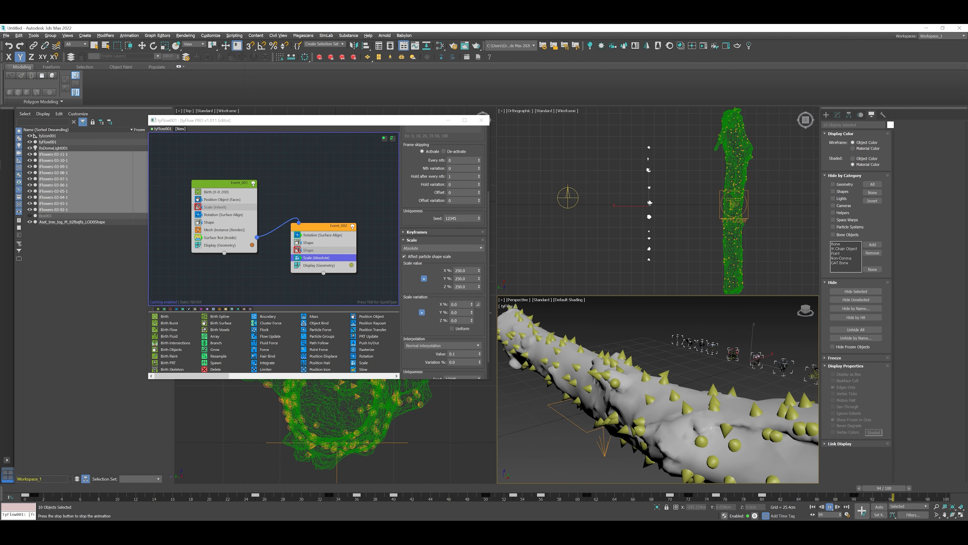
{"action": "left_click", "coordinate": [322, 235]}
{"action": "scroll", "coordinate": [442, 343], "scroll_direction": "down", "scroll_amount": 2}
{"action": "scroll", "coordinate": [443, 267], "scroll_direction": "down", "scroll_amount": 3}
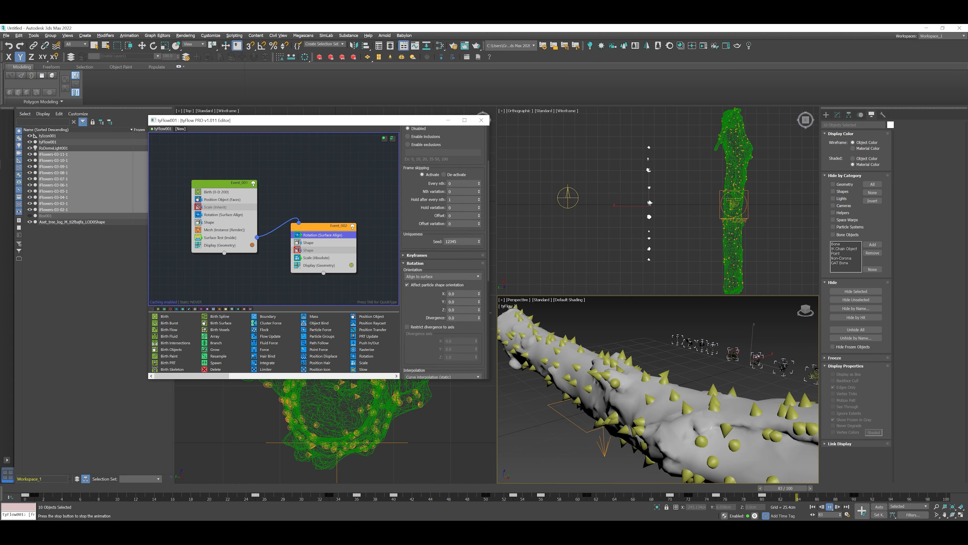
{"action": "left_click", "coordinate": [463, 317]}
{"action": "type", "text": "60"}
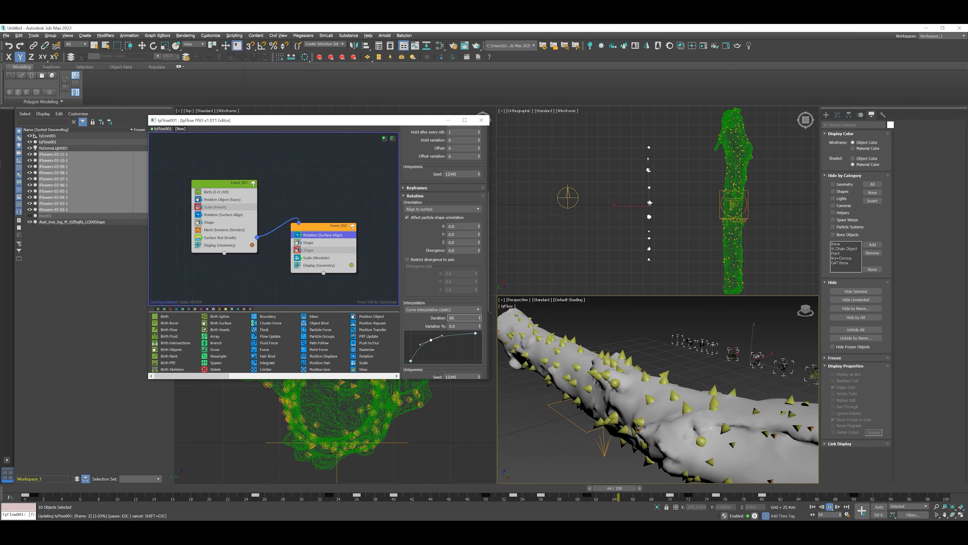
{"action": "key", "text": "Return"}
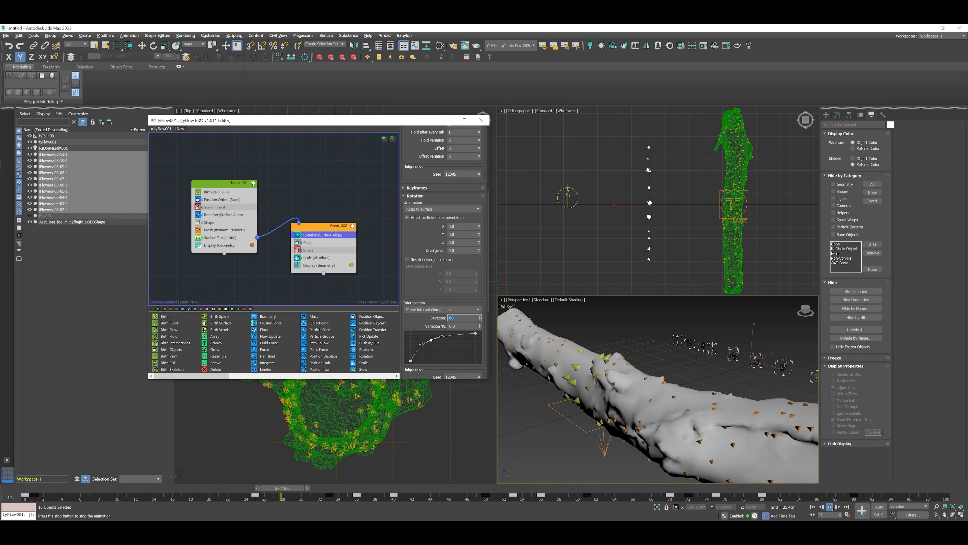
Enable Event_001's Scale (Inherit) operator and stop the animation playback
{"action": "left_click", "coordinate": [215, 207]}
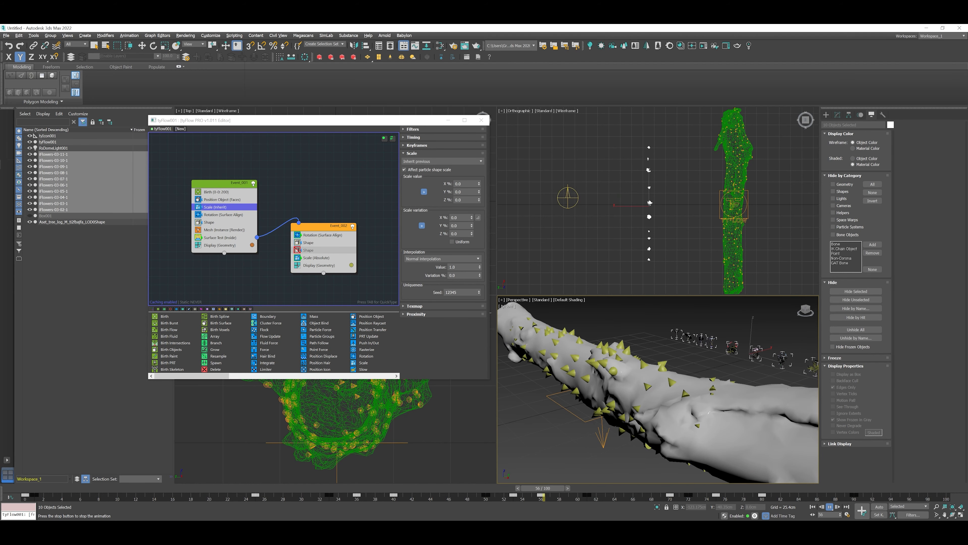
{"action": "key", "text": "slash"}
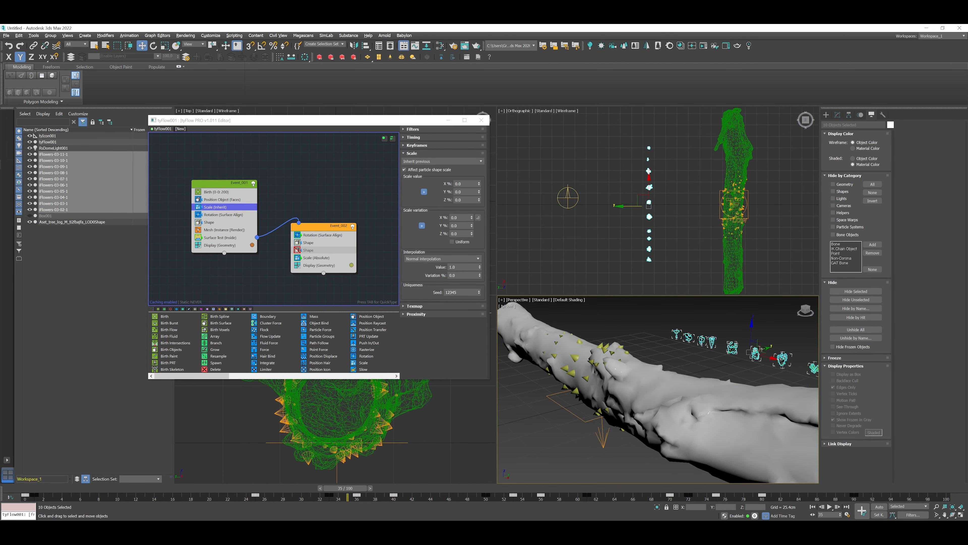
Rename Event_002's cone Shape operator as Dummy_shape and disable it
{"action": "left_click", "coordinate": [309, 243]}
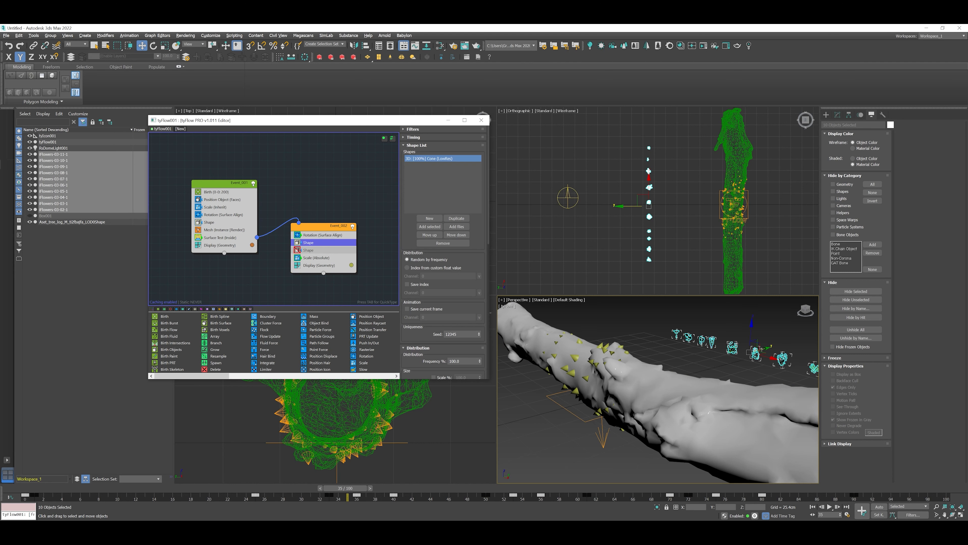
{"action": "right_click", "coordinate": [309, 243]}
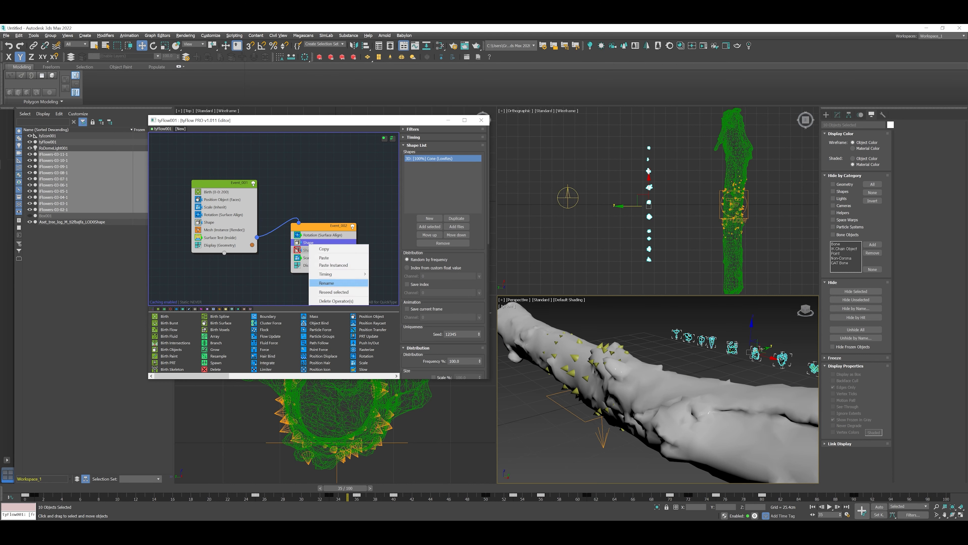
{"action": "left_click", "coordinate": [328, 283]}
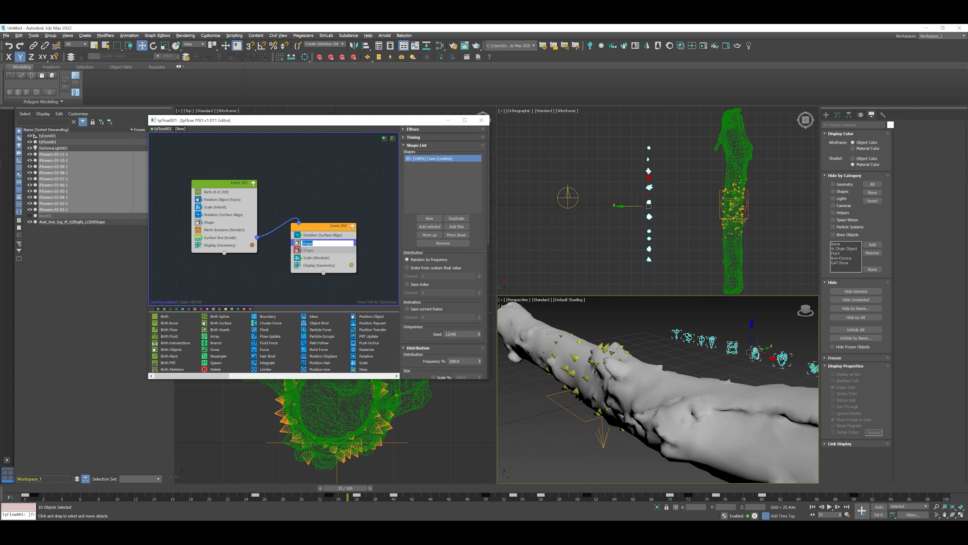
{"action": "type", "text": "Dummy_shape"}
{"action": "key", "text": "Return"}
{"action": "left_click", "coordinate": [297, 242]}
Rename Event_002's flower Shape operator as Master_shape and enable it
{"action": "left_click", "coordinate": [311, 250]}
{"action": "right_click", "coordinate": [311, 250]}
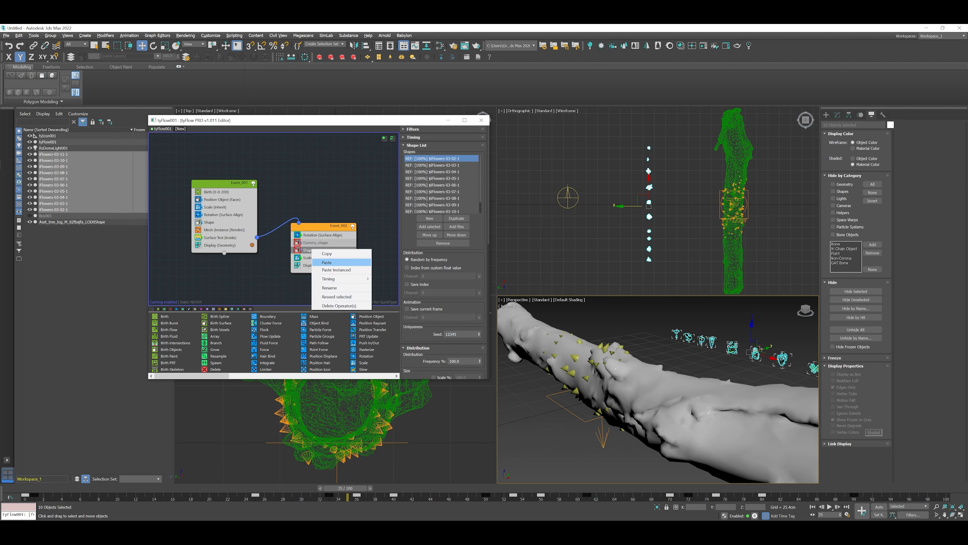
{"action": "left_click", "coordinate": [330, 288]}
{"action": "type", "text": "Master_shape"}
{"action": "key", "text": "Return"}
{"action": "left_click", "coordinate": [297, 250]}
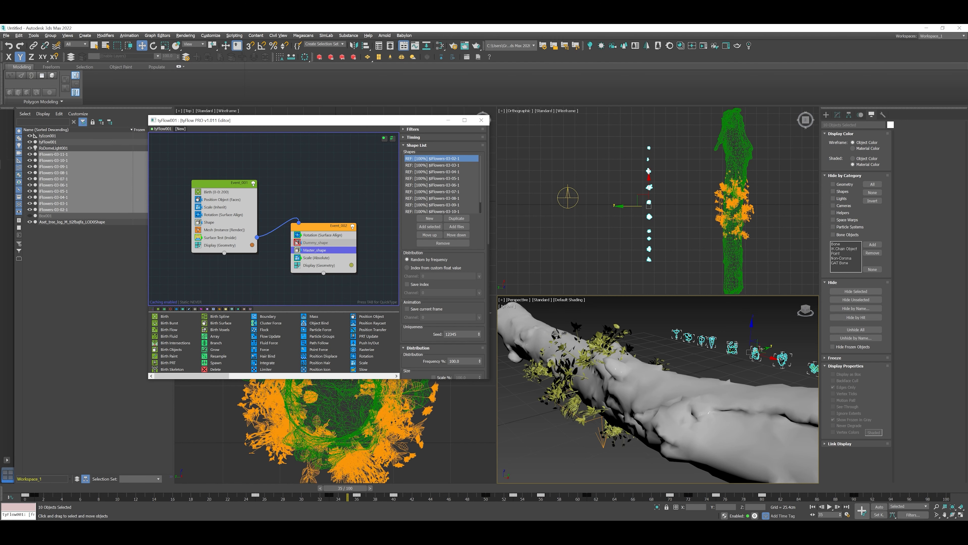
Set the X, Y and Z values of Event_002's Scale operator to 70%
{"action": "left_click", "coordinate": [316, 258]}
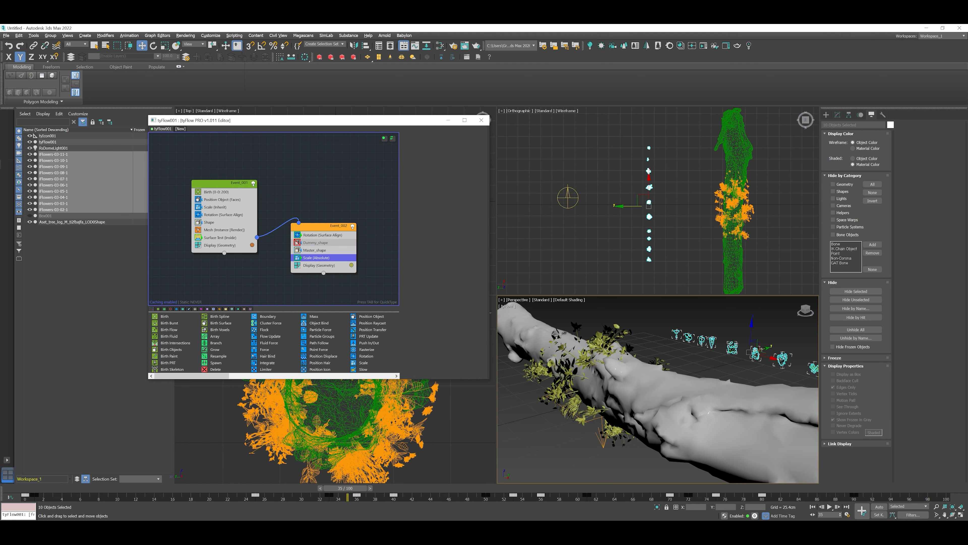
{"action": "scroll", "coordinate": [443, 254], "scroll_direction": "down", "scroll_amount": 5}
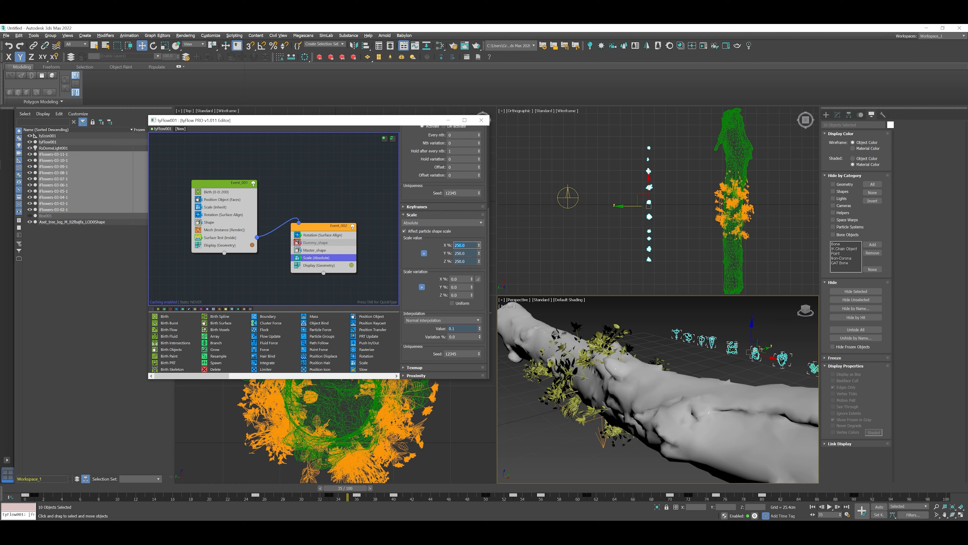
{"action": "key", "text": "Return"}
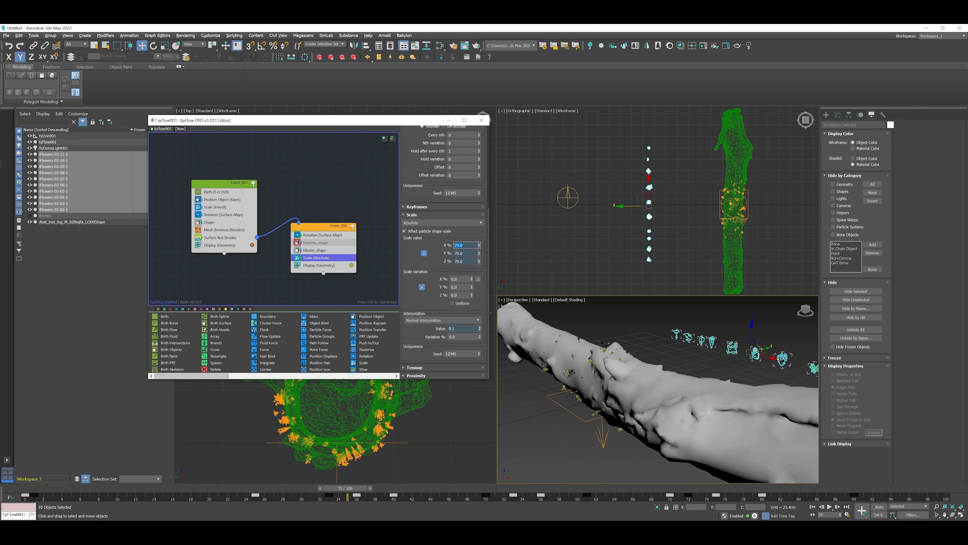
Scrub the timeline to frame 50 and play the animation from the start to examine the flowers growing along the log
{"action": "left_click_drag", "start_coordinate": [40, 488], "coordinate": [480, 487]}
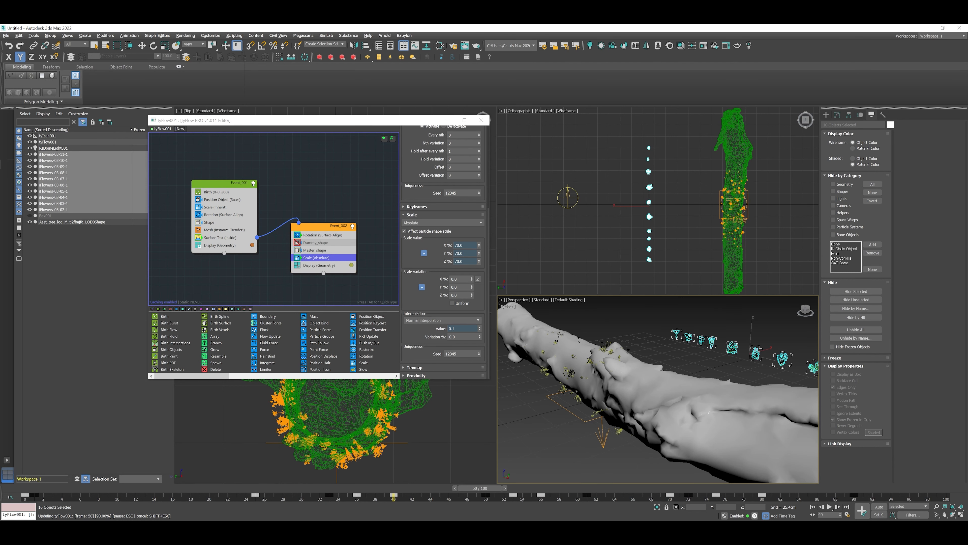
{"action": "key", "text": "w"}
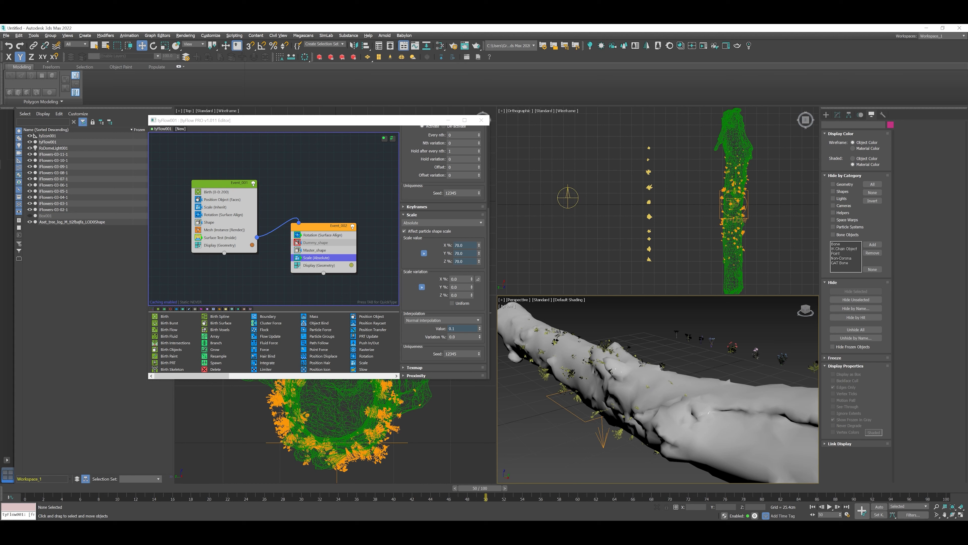
{"action": "key", "text": "Home"}
{"action": "key", "text": "/"}
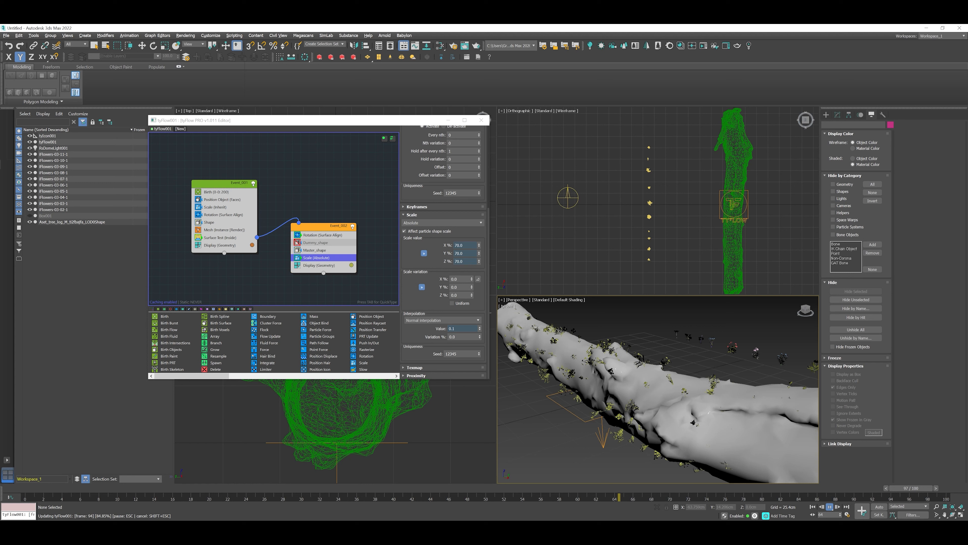
{"action": "key", "text": "Escape"}
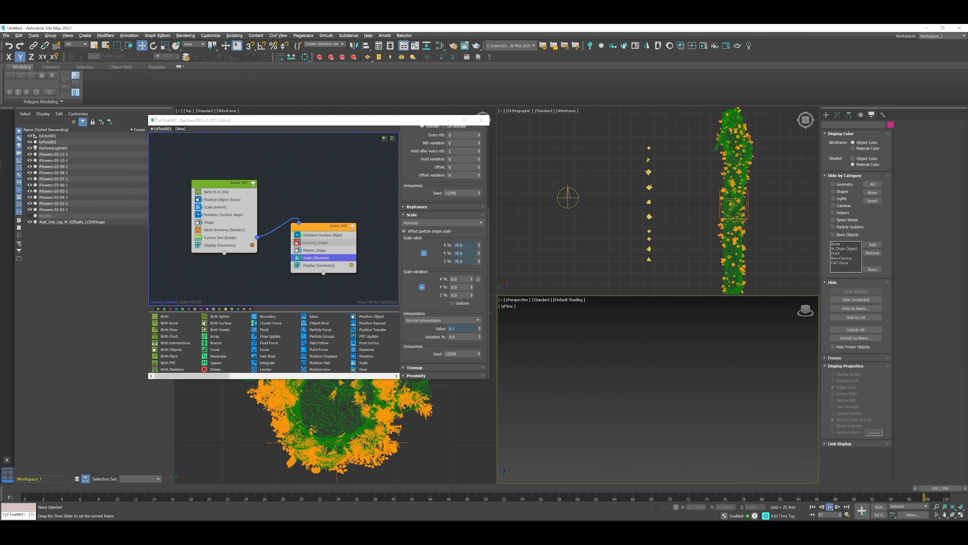
Scrub the timeline to frames 75 and 81 and examine the growth and orientation of the flowers close up on the log
{"action": "left_click_drag", "start_coordinate": [940, 488], "coordinate": [704, 488]}
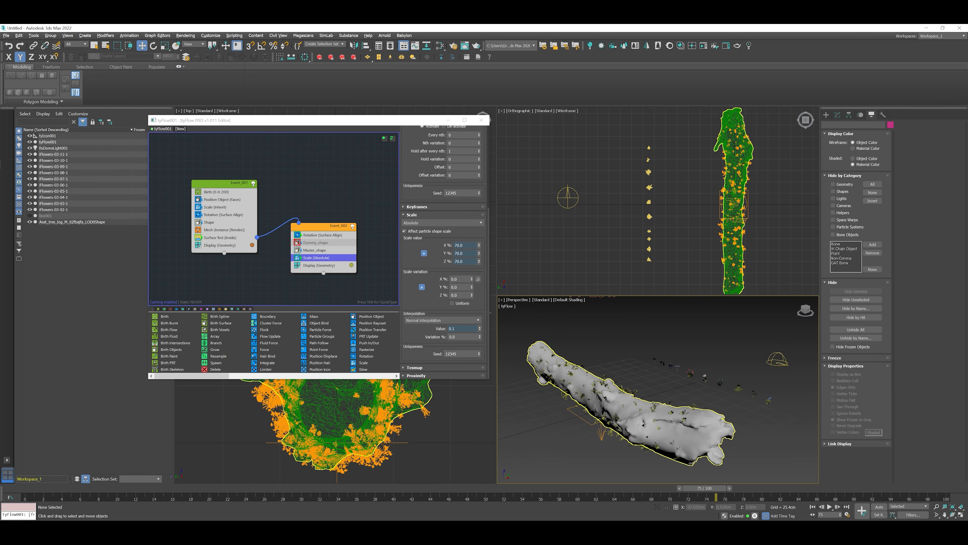
{"action": "middle_click_drag", "start_coordinate": [593, 396], "coordinate": [621, 394]}
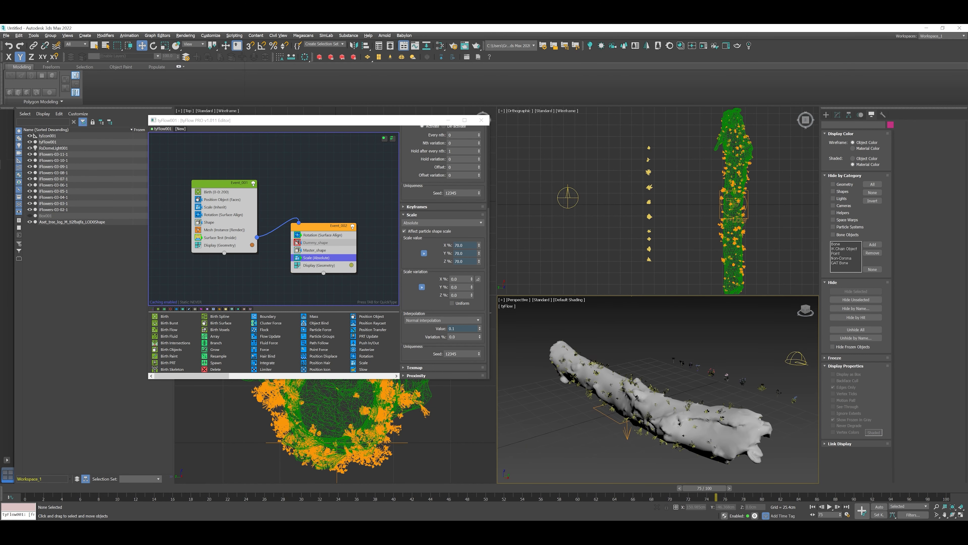
{"action": "left_click_drag", "start_coordinate": [705, 488], "coordinate": [767, 488]}
{"action": "scroll", "coordinate": [711, 403], "scroll_direction": "up", "scroll_amount": 5}
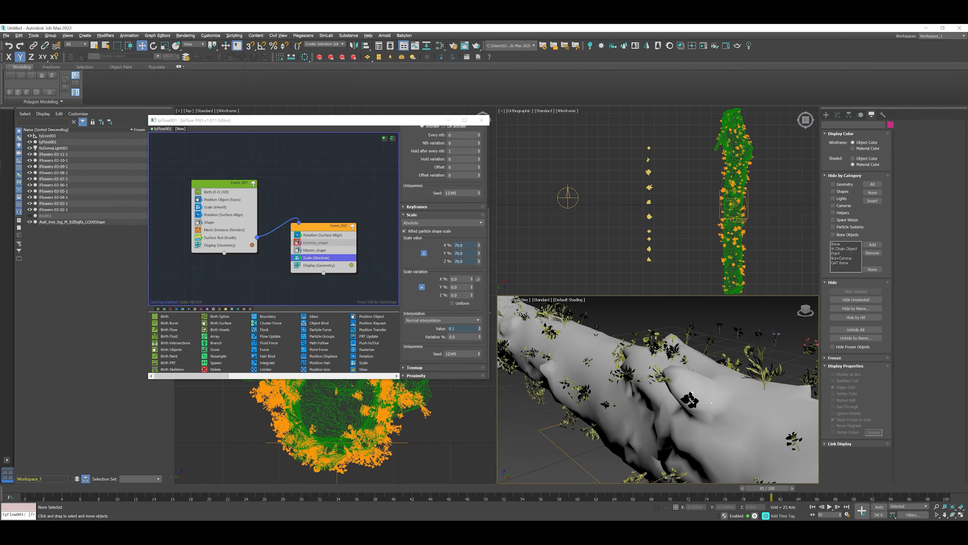
{"action": "left_click_drag", "start_coordinate": [46, 489], "coordinate": [744, 488]}
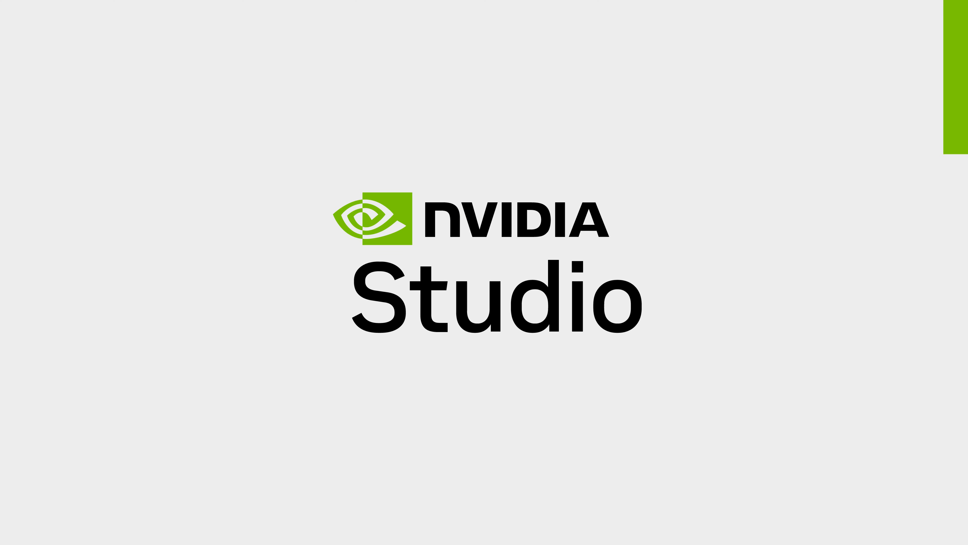